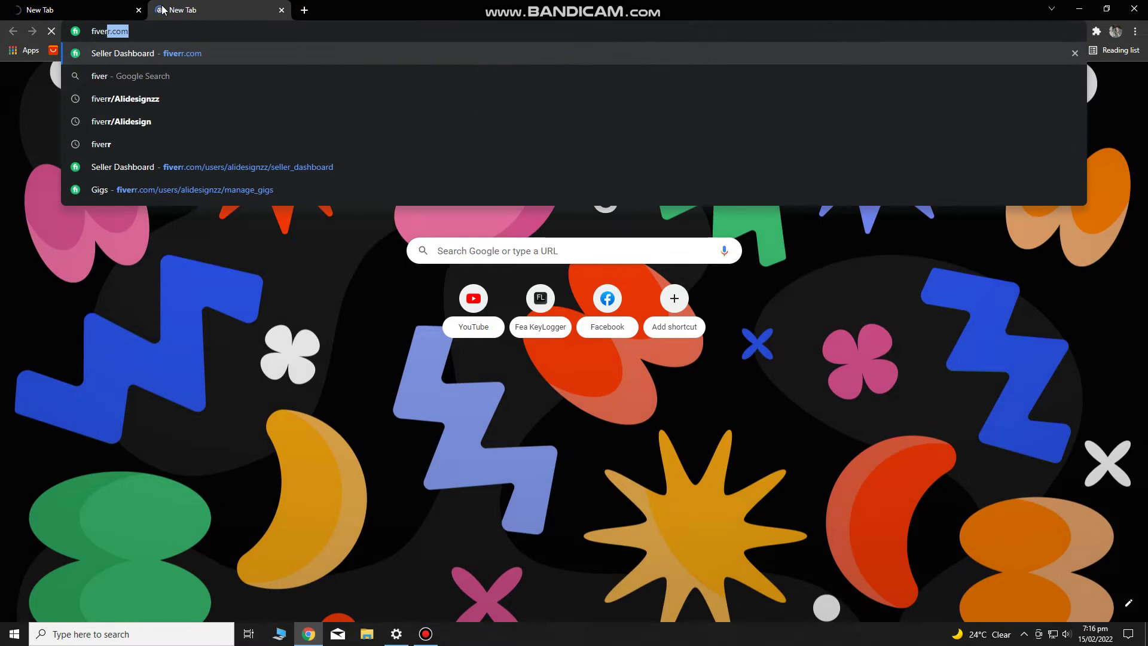
- Load fiverr.com, place the seller's Gigs page ahead of the buyer page, and start creating a new gig
{"action": "key", "text": "Return"}
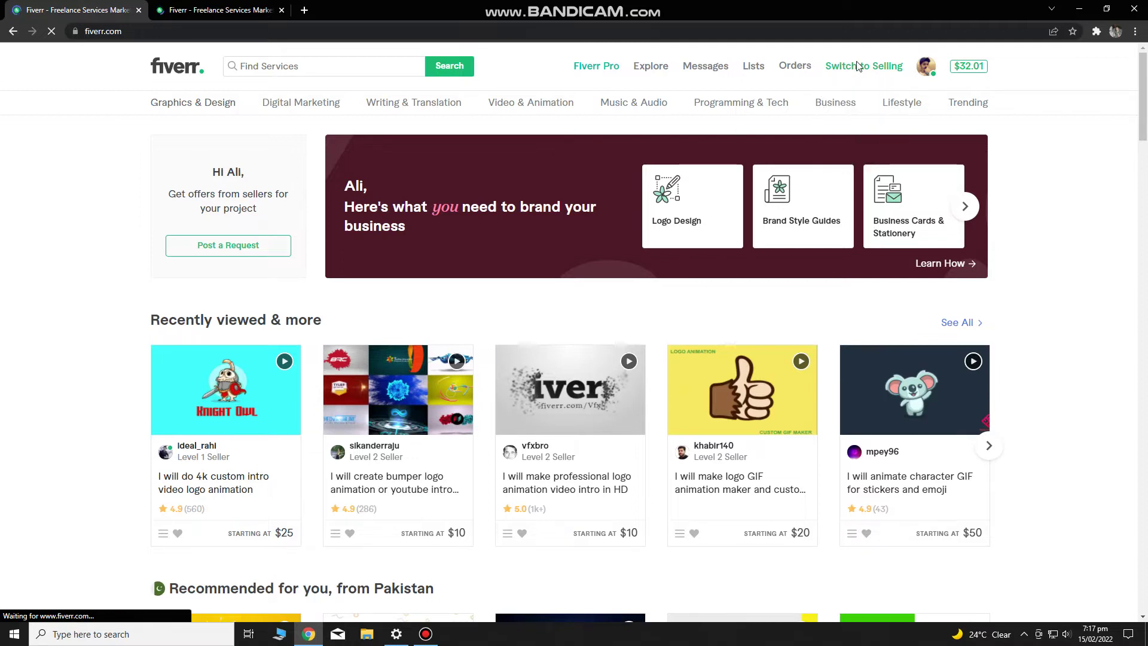
{"action": "left_click", "coordinate": [169, 7]}
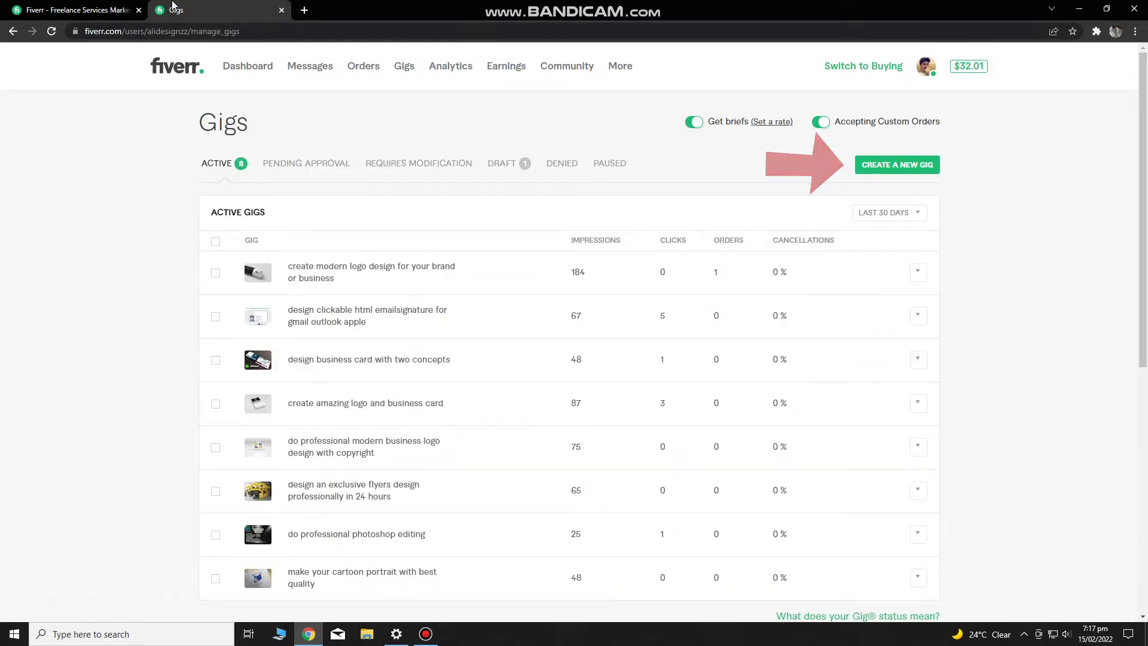
{"action": "left_click_drag", "start_coordinate": [180, 9], "coordinate": [36, 10]}
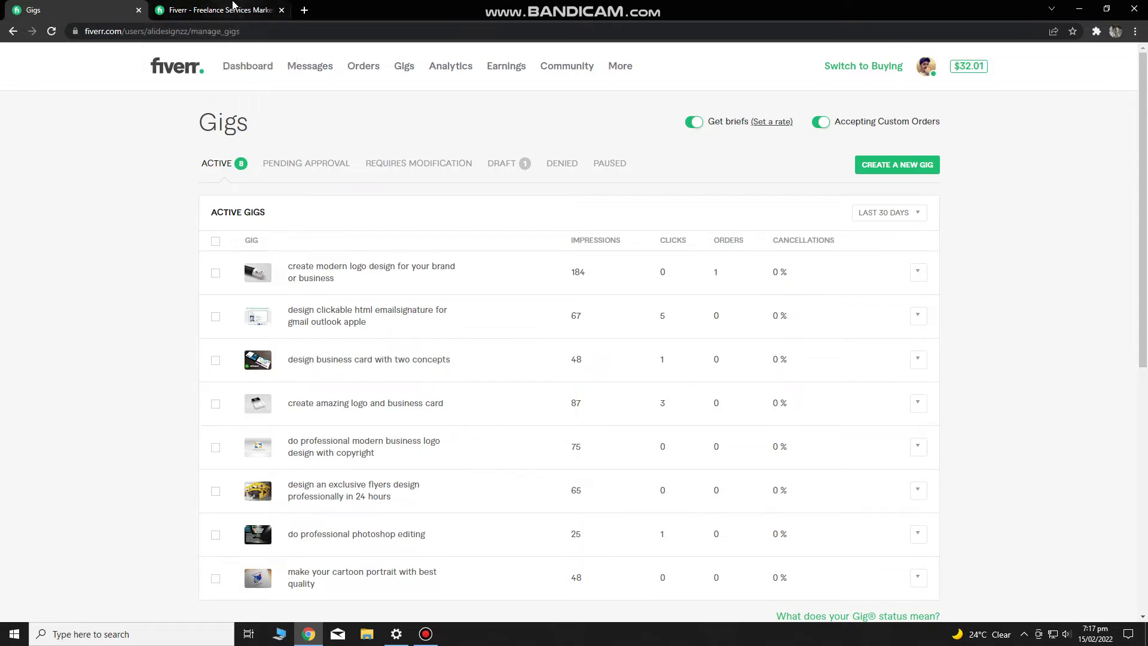
{"action": "left_click", "coordinate": [880, 162]}
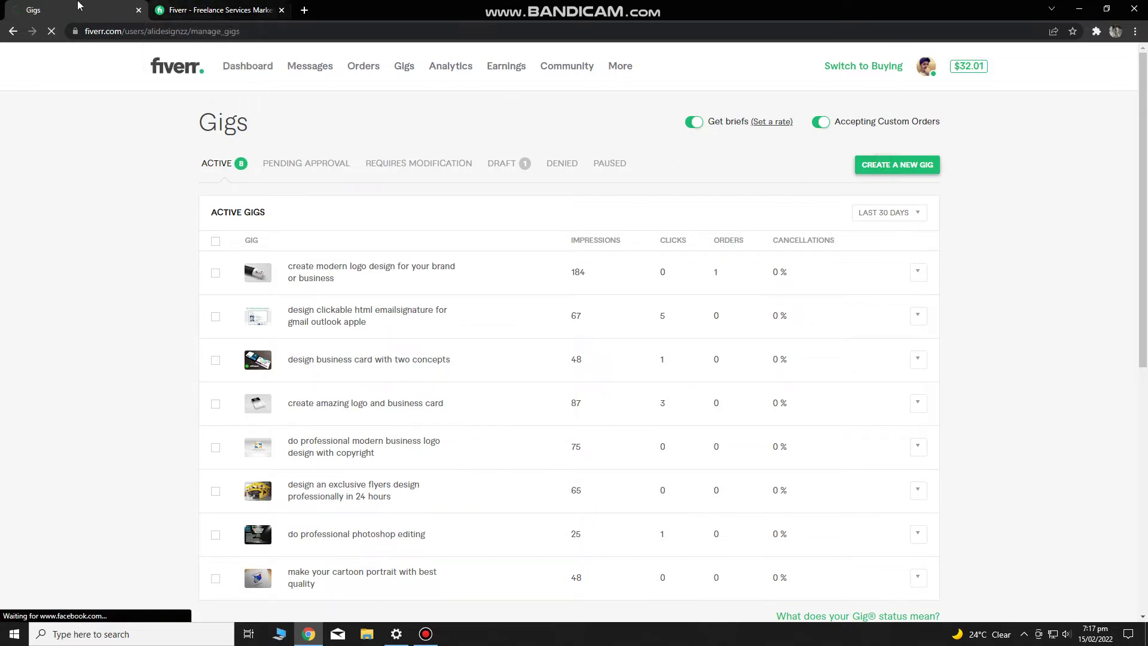
- Search Fiverr's services for "logo intro" from the buyer page
{"action": "left_click", "coordinate": [175, 6]}
{"action": "left_click", "coordinate": [279, 70]}
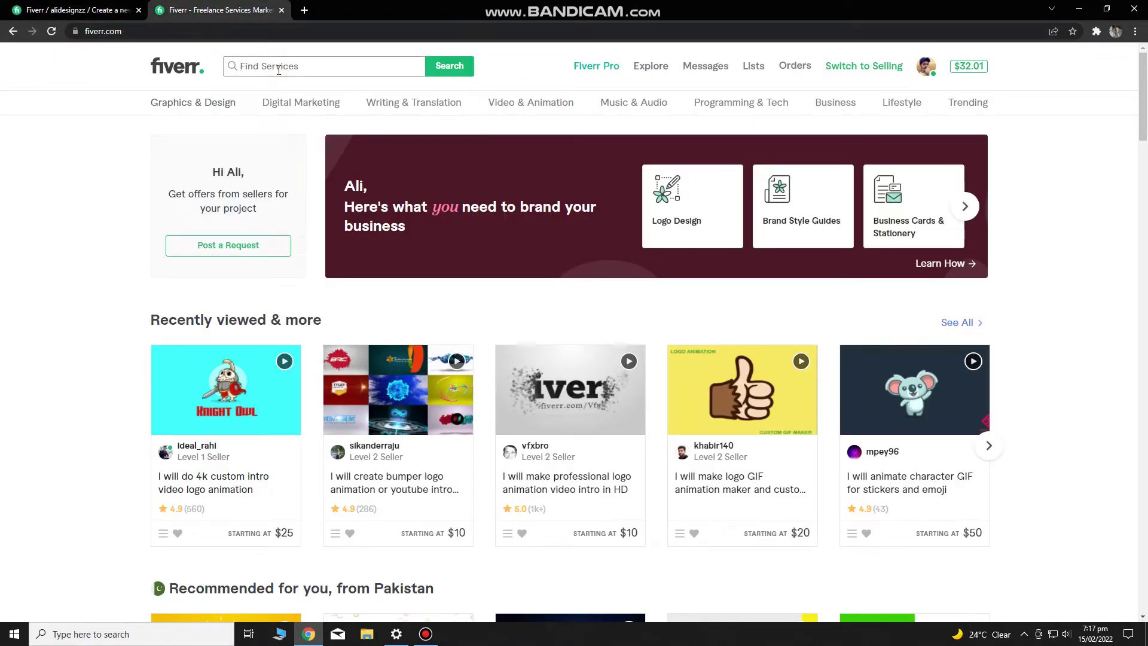
{"action": "type", "text": "logo intr"}
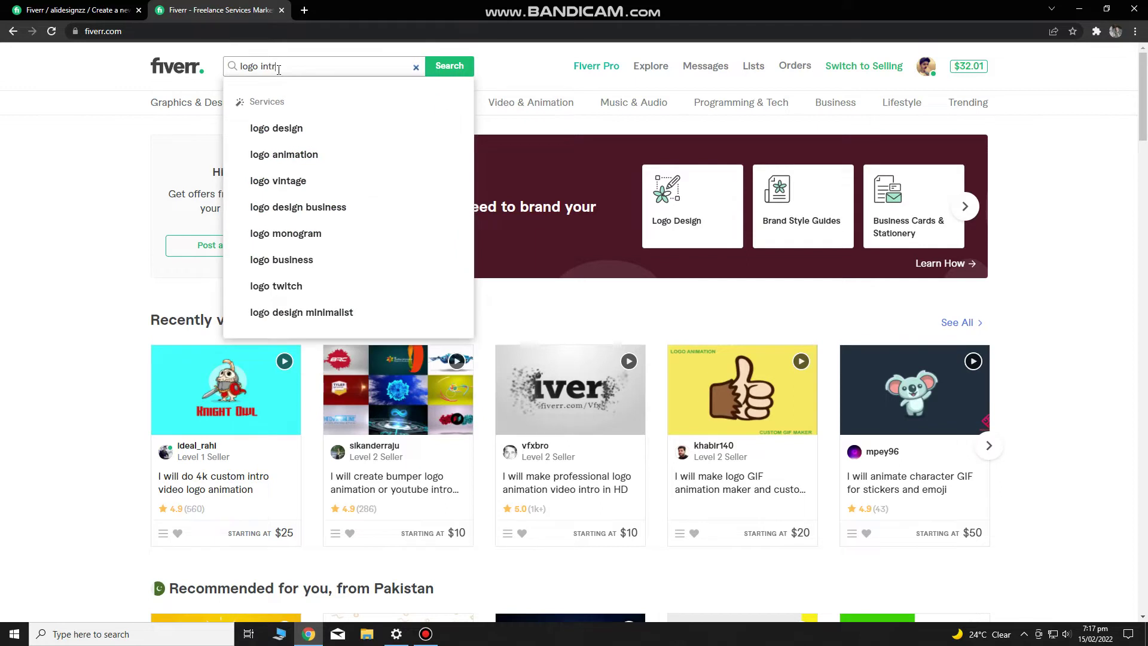
{"action": "type", "text": "o"}
{"action": "key", "text": "Return"}
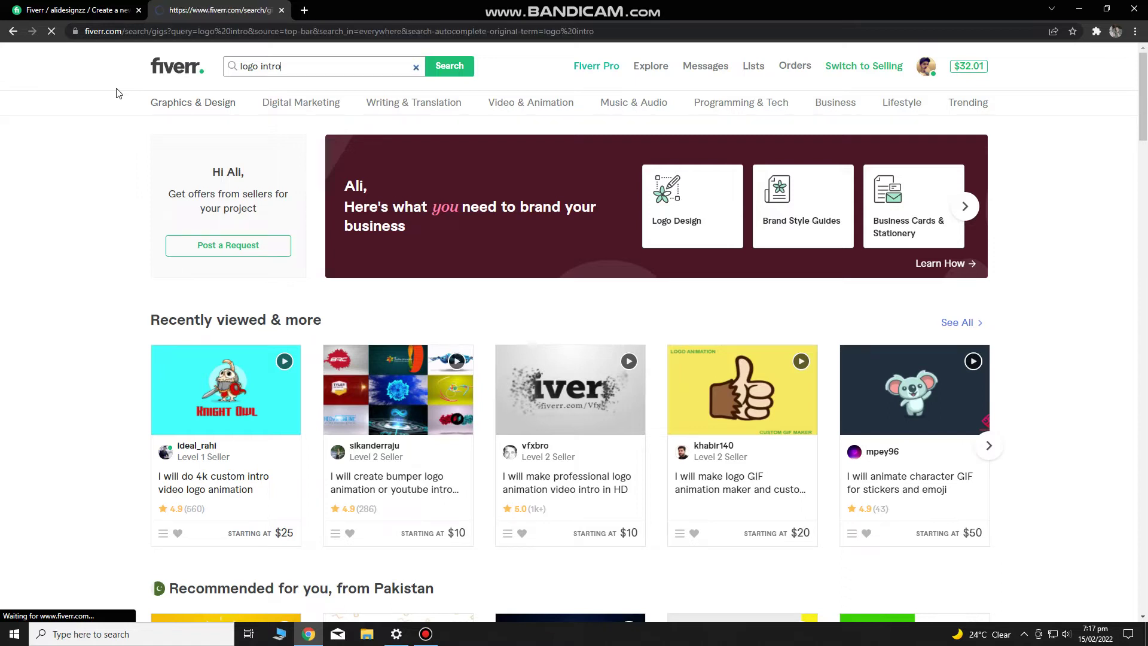
- Open the Fiverr's Choice gigs for 4k custom intro video logo animation and impeccable custom logo animation in separate tabs
{"action": "scroll", "coordinate": [1145, 155], "scroll_direction": "down", "scroll_amount": 3}
{"action": "scroll", "coordinate": [1145, 154], "scroll_direction": "down", "scroll_amount": 2}
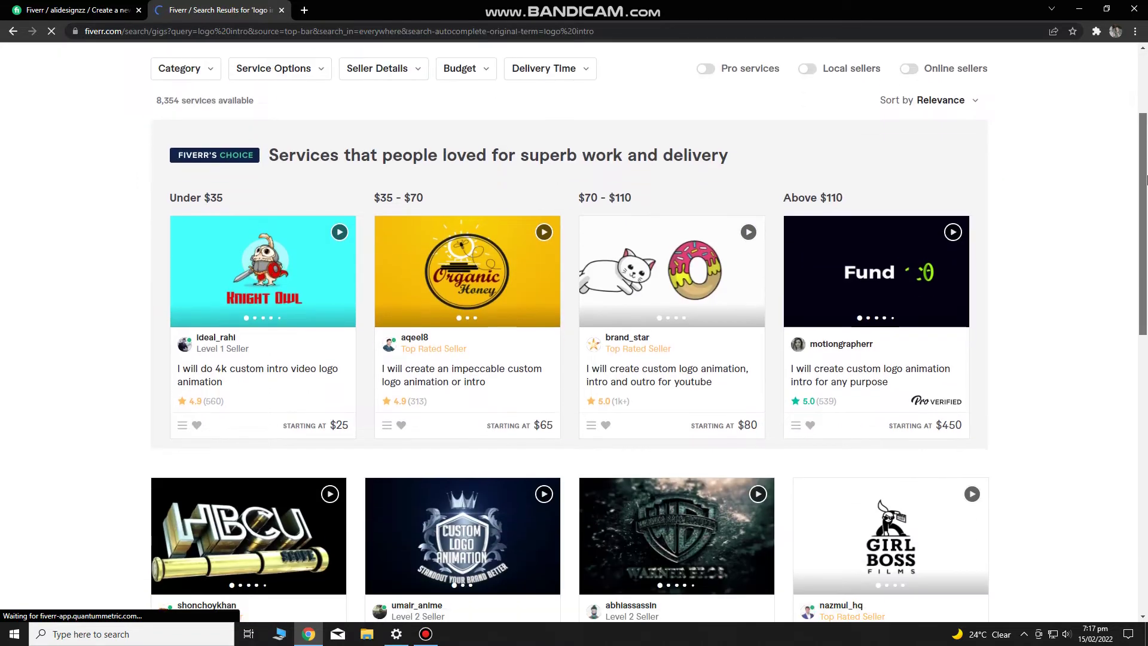
{"action": "right_click", "coordinate": [223, 363]}
{"action": "left_click", "coordinate": [259, 368]}
{"action": "right_click", "coordinate": [472, 355]}
{"action": "left_click", "coordinate": [496, 363]}
- Open the "I will produce a custom dynamic logo animation intro" gig from the search results in a separate tab
{"action": "scroll", "coordinate": [1146, 295], "scroll_direction": "down", "scroll_amount": 2}
{"action": "scroll", "coordinate": [1145, 294], "scroll_direction": "down", "scroll_amount": 3}
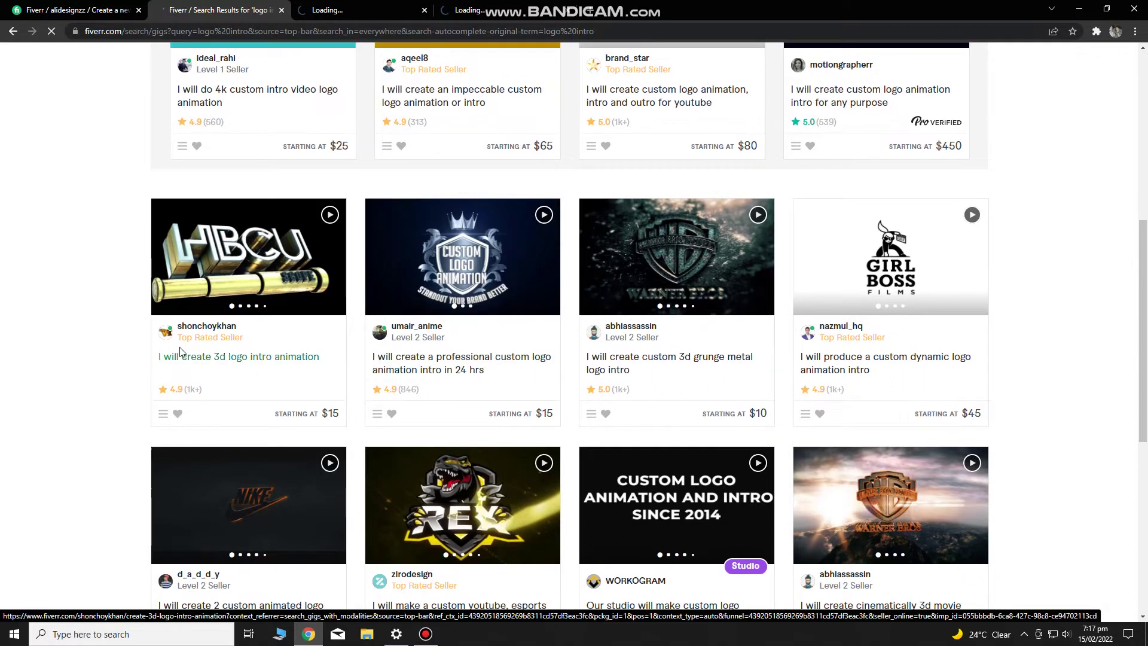
{"action": "right_click", "coordinate": [201, 357]}
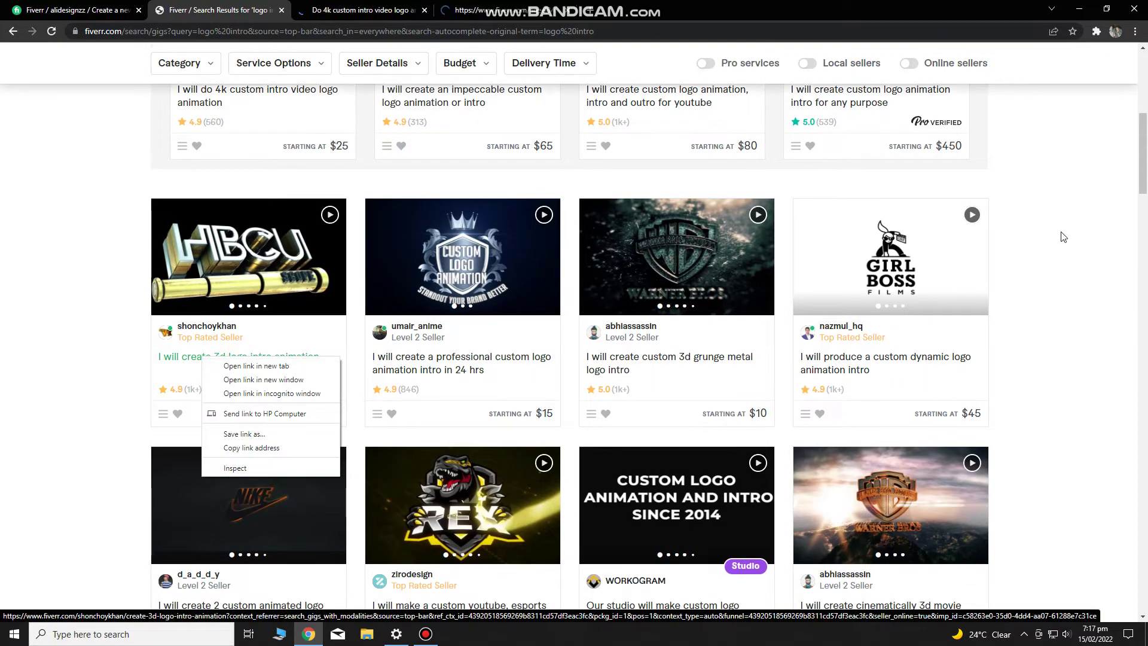
{"action": "scroll", "coordinate": [1061, 235], "scroll_direction": "down", "scroll_amount": 8}
{"action": "scroll", "coordinate": [958, 490], "scroll_direction": "up", "scroll_amount": 8}
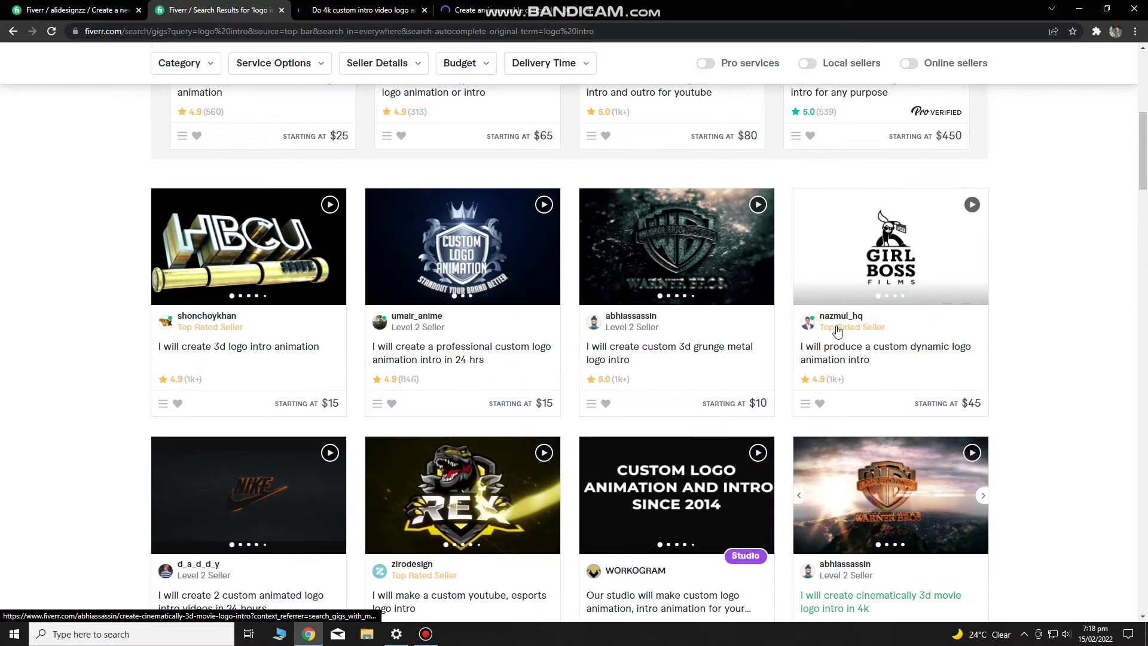
{"action": "right_click", "coordinate": [844, 352]}
{"action": "key", "text": "Escape"}
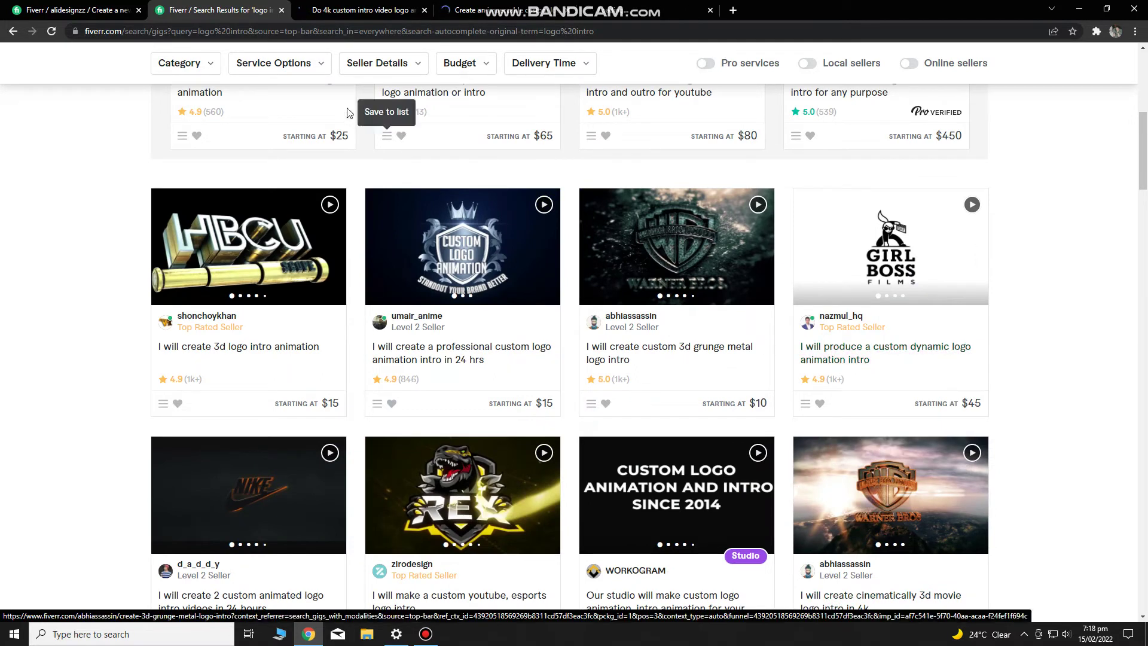
- Close the search results and look through the opened gigs, ending on the custom dynamic logo animation intro gig
{"action": "key", "text": "ctrl+Tab"}
{"action": "key", "text": "ctrl+shift+Tab"}
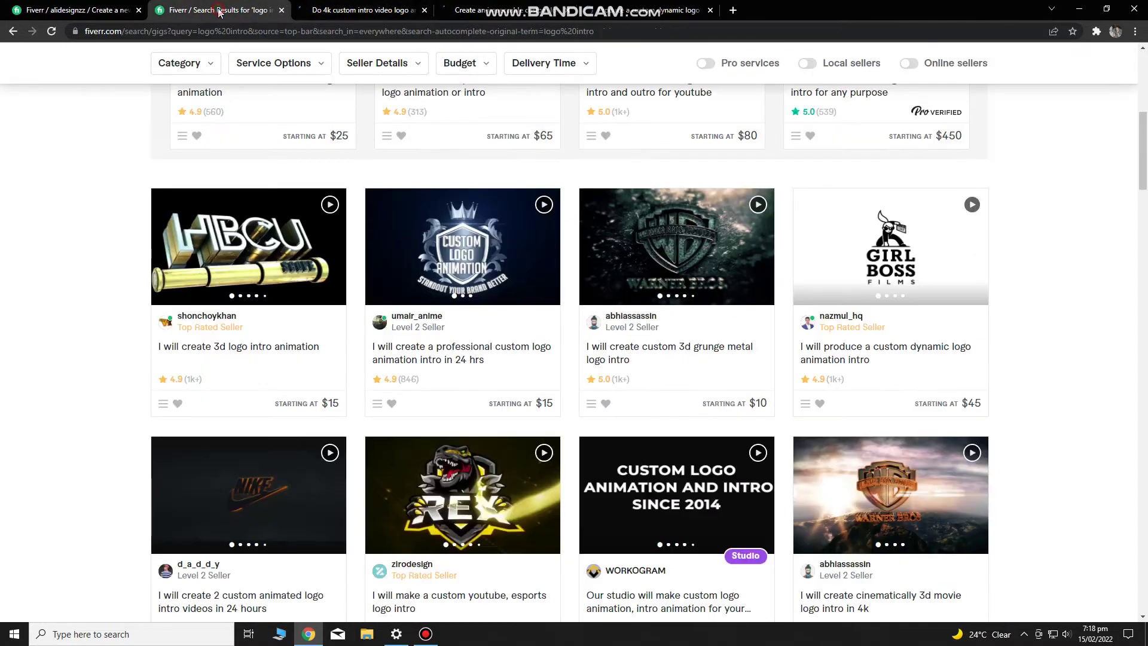
{"action": "left_click", "coordinate": [282, 10]}
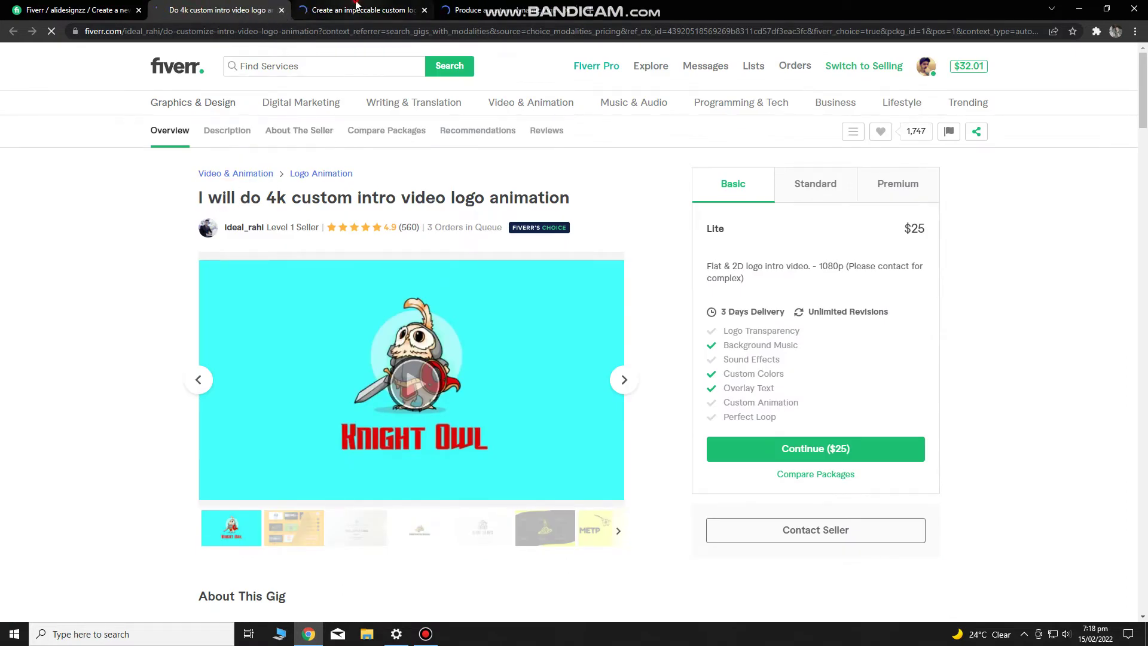
{"action": "left_click", "coordinate": [337, 10]}
{"action": "left_click", "coordinate": [469, 10]}
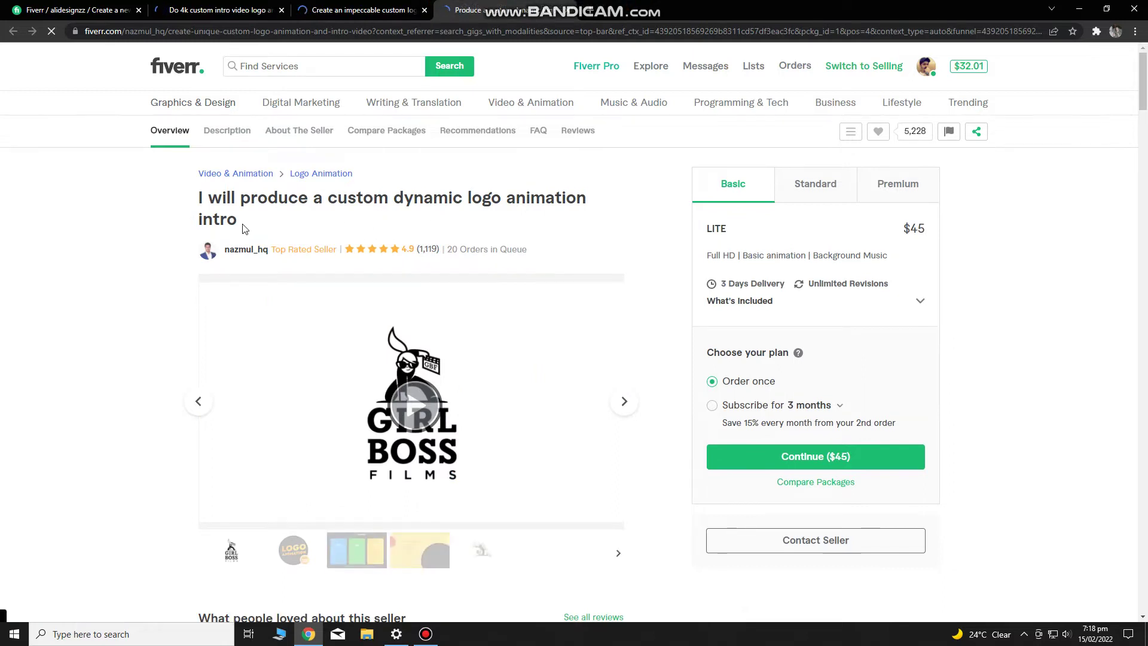
- Reuse the dynamic logo gig's title in the new gig, reworded as "create a custom dynamic logo animation intro"
{"action": "left_click_drag", "start_coordinate": [230, 205], "coordinate": [241, 199]}
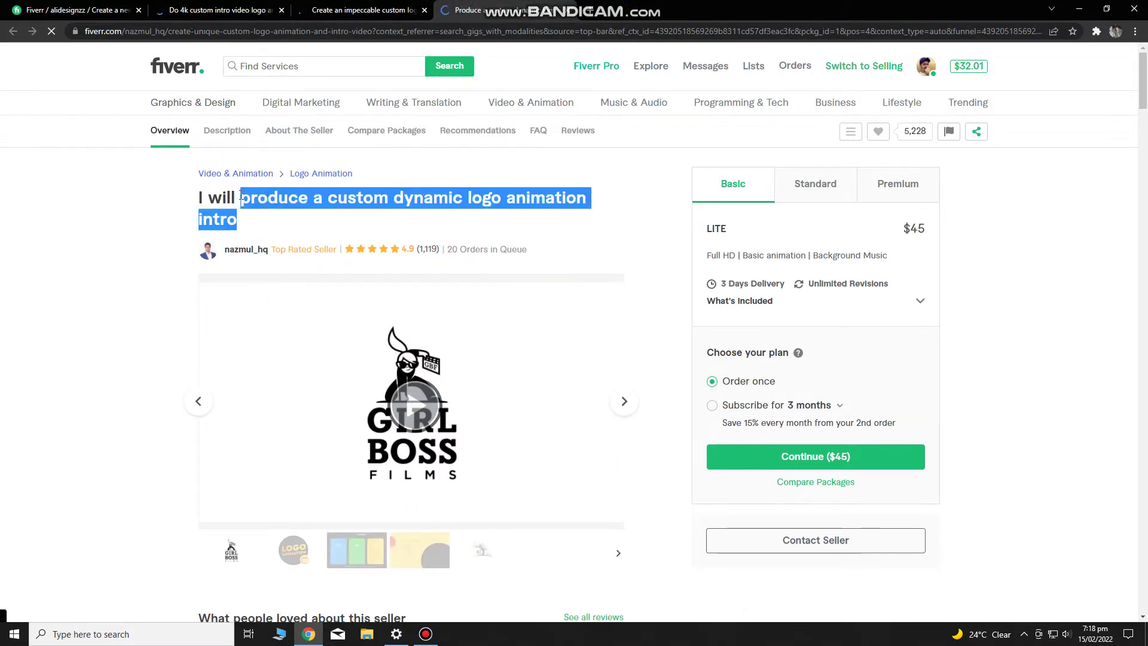
{"action": "key", "text": "ctrl+c"}
{"action": "key", "text": "ctrl+1"}
{"action": "left_click", "coordinate": [472, 212]}
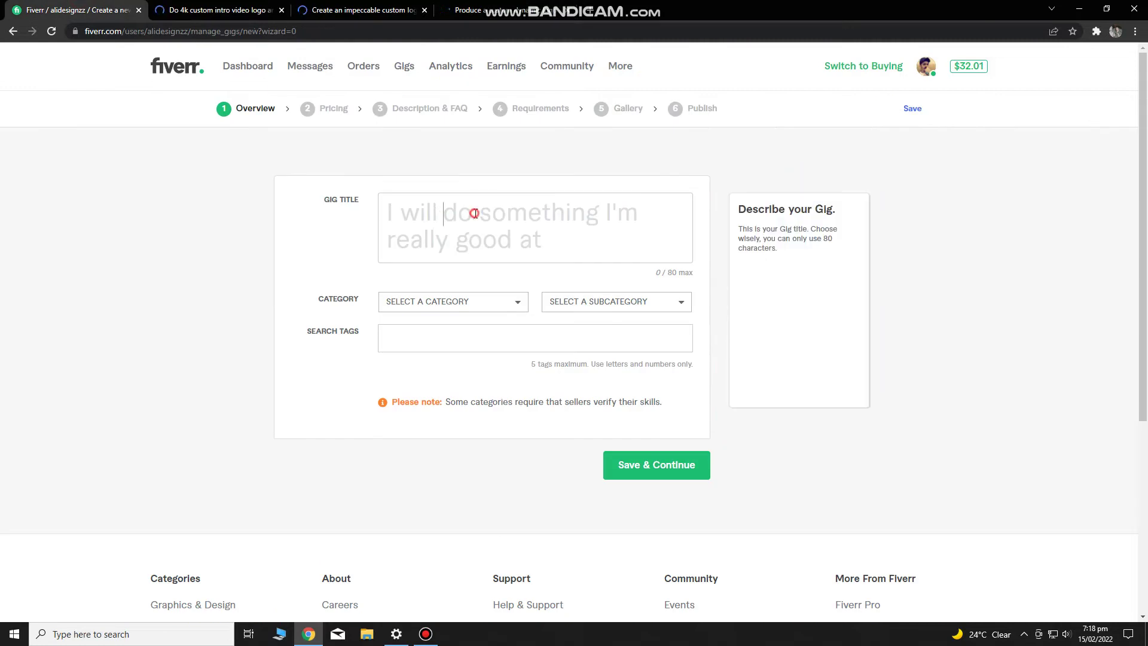
{"action": "key", "text": "ctrl+v"}
{"action": "left_click_drag", "start_coordinate": [676, 238], "coordinate": [679, 210]}
{"action": "left_click_drag", "start_coordinate": [537, 214], "coordinate": [441, 214]}
{"action": "type", "text": "create"}
- Glance at the 4k custom intro gig and set the new gig's category to the suggested Video & Animation > Logo Animation
{"action": "left_click", "coordinate": [241, 6]}
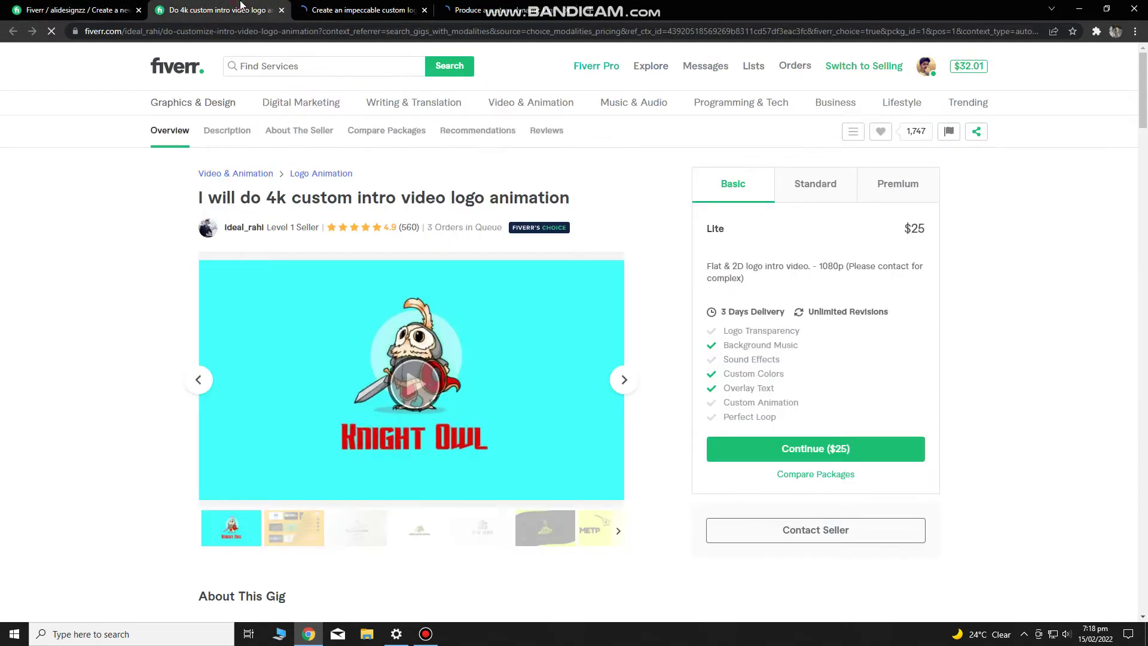
{"action": "left_click", "coordinate": [54, 10]}
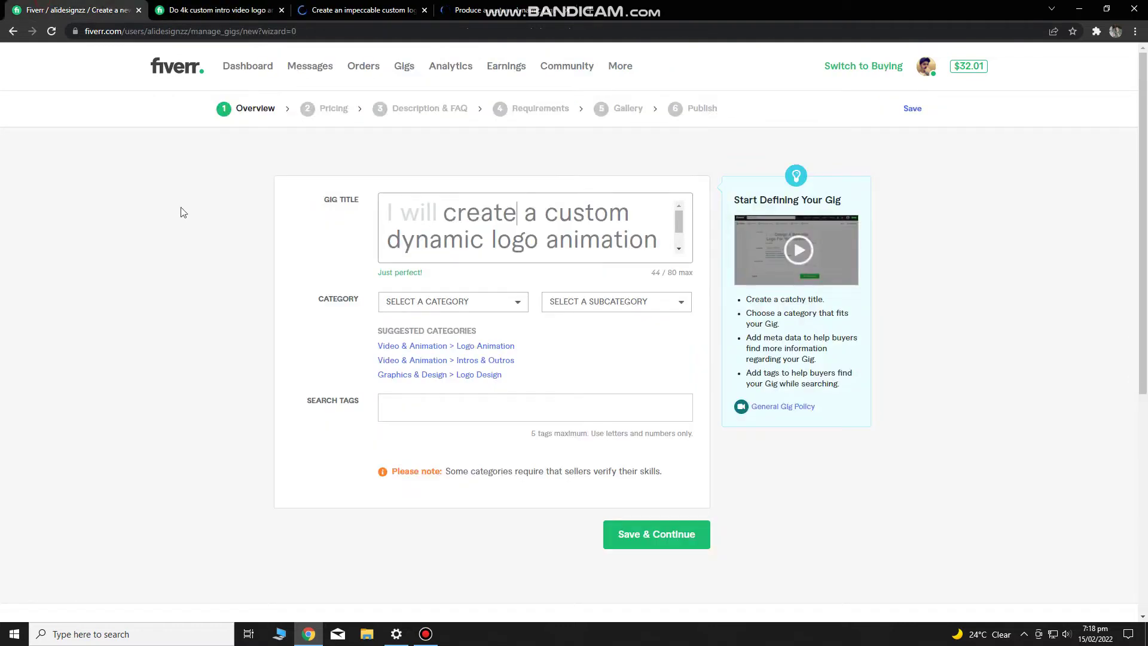
{"action": "left_click", "coordinate": [488, 348]}
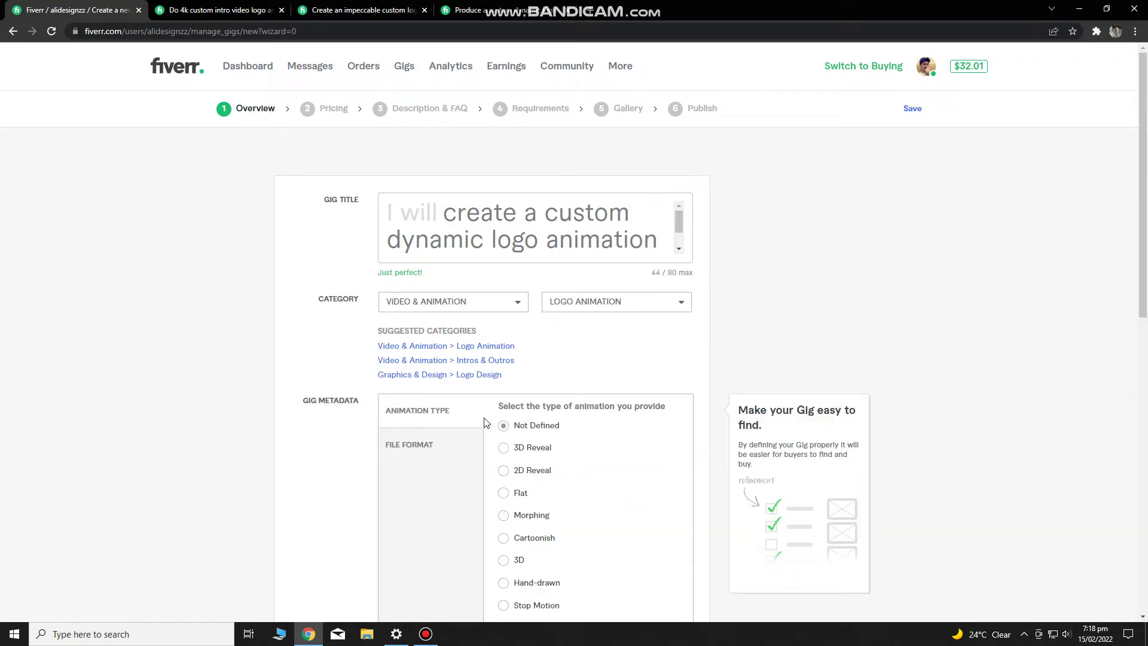
- Set the gig's animation type to 3D Reveal and its file formats to MP4 and MOV
{"action": "scroll", "coordinate": [543, 307], "scroll_direction": "down", "scroll_amount": 3}
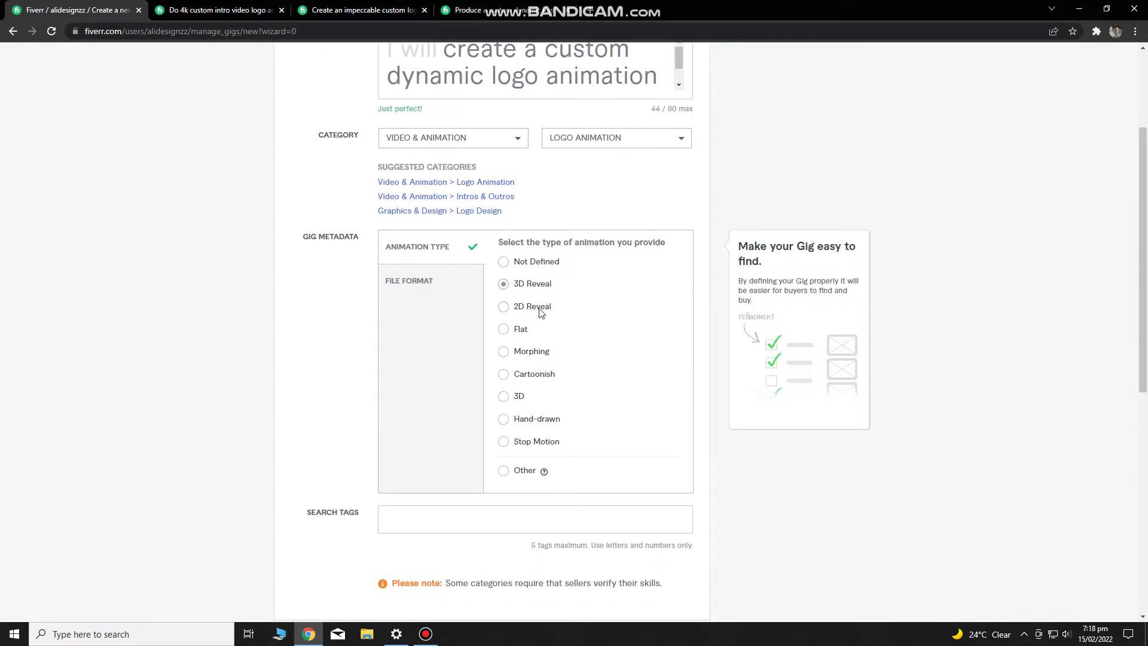
{"action": "left_click", "coordinate": [428, 287]}
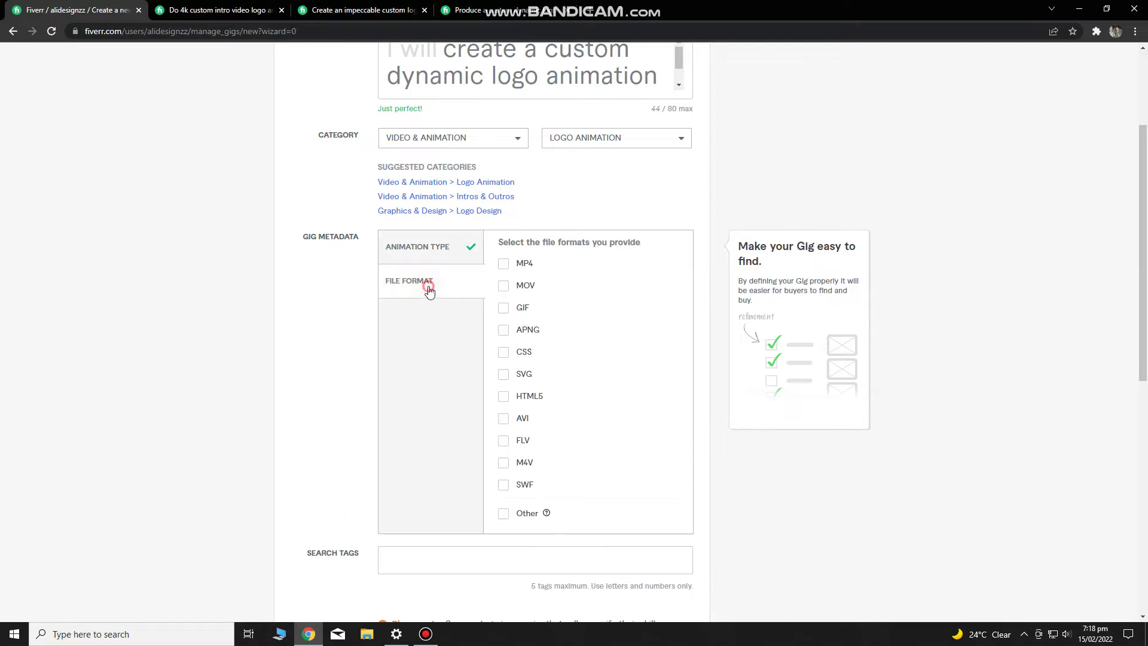
{"action": "left_click", "coordinate": [503, 265]}
{"action": "left_click", "coordinate": [503, 286]}
- Check the related tags of the three reference gigs for ideas for the new gig's search tags
{"action": "scroll", "coordinate": [613, 454], "scroll_direction": "down", "scroll_amount": 3}
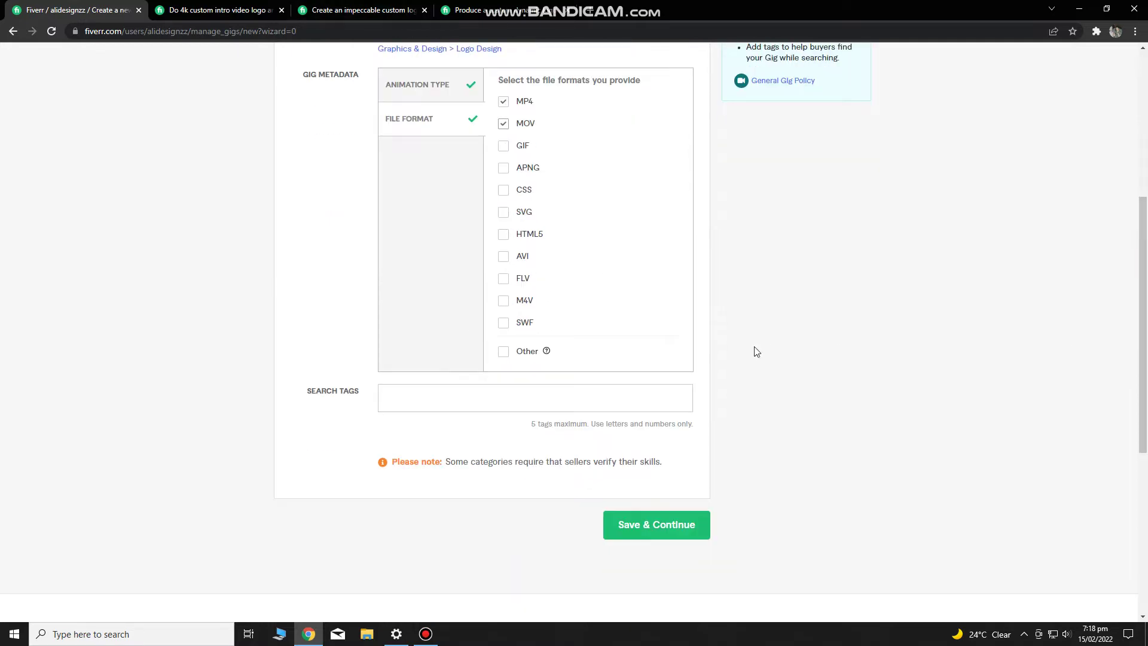
{"action": "left_click", "coordinate": [475, 399]}
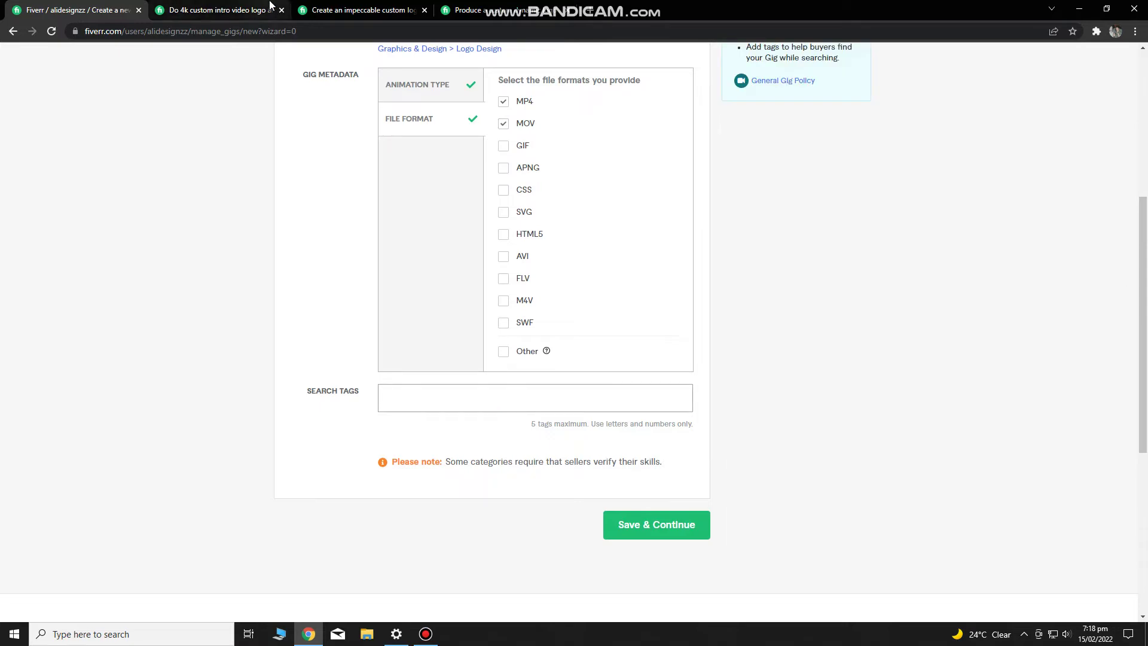
{"action": "left_click", "coordinate": [215, 10]}
{"action": "scroll", "coordinate": [507, 379], "scroll_direction": "down", "scroll_amount": 10}
{"action": "left_click", "coordinate": [365, 10]}
{"action": "scroll", "coordinate": [538, 359], "scroll_direction": "down", "scroll_amount": 15}
{"action": "left_click", "coordinate": [509, 10]}
{"action": "scroll", "coordinate": [568, 326], "scroll_direction": "down", "scroll_amount": 10}
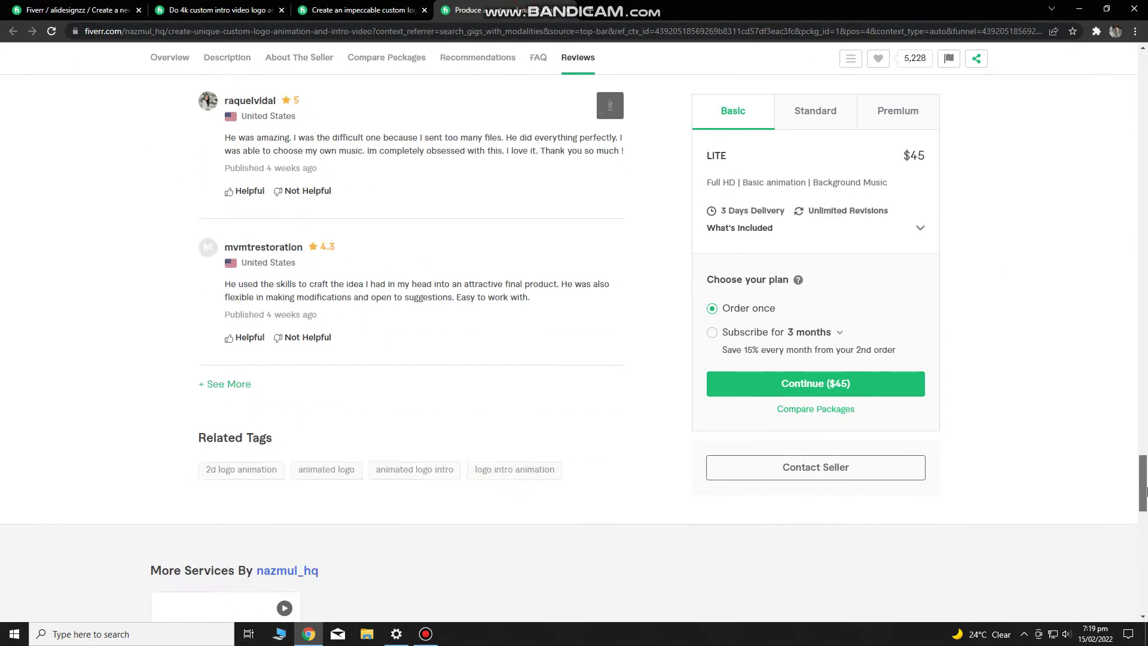
- Copy the related tag "logo intro animation" from the dynamic logo gig and add it as a search tag of the new gig
{"action": "left_click_drag", "start_coordinate": [568, 272], "coordinate": [465, 268]}
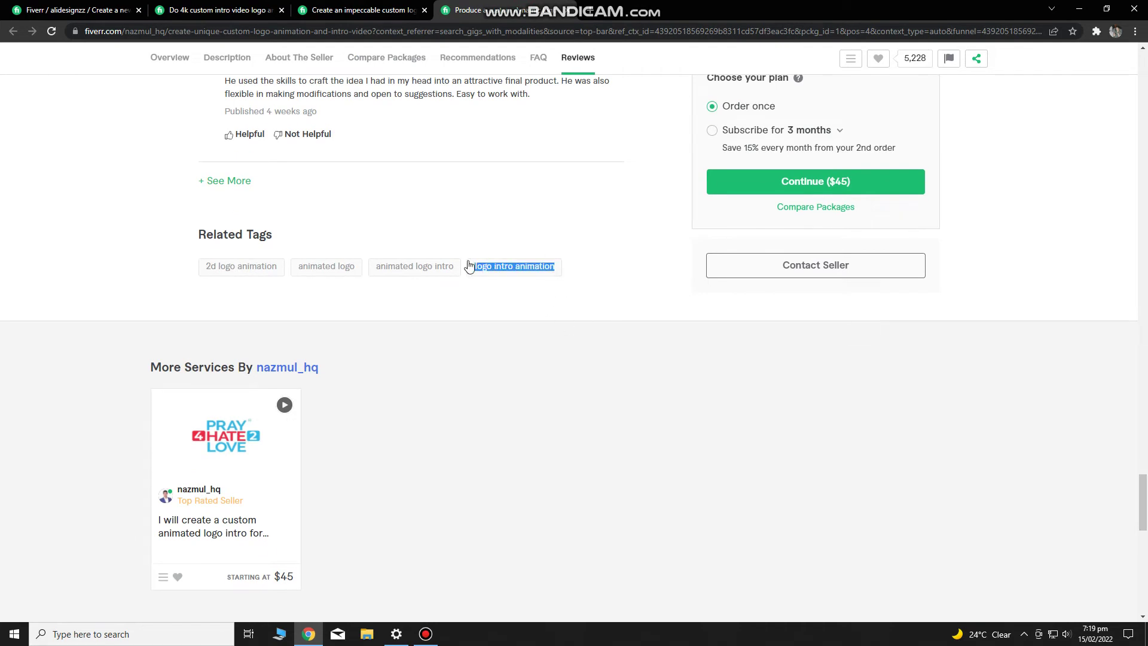
{"action": "left_click", "coordinate": [387, 7]}
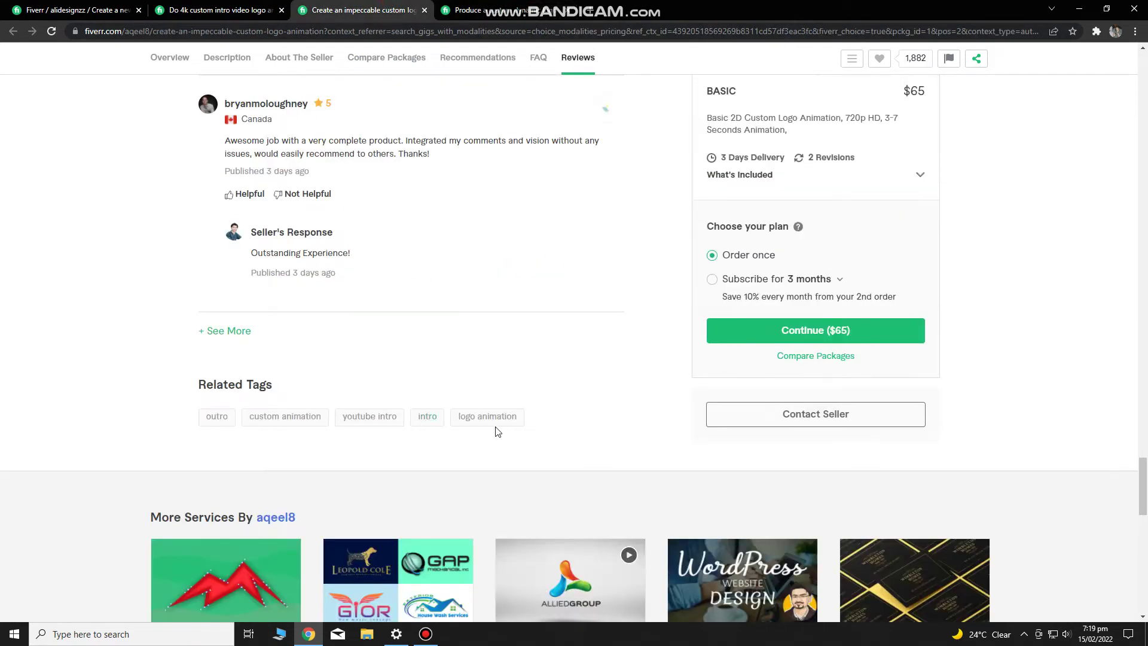
{"action": "left_click", "coordinate": [257, 10]}
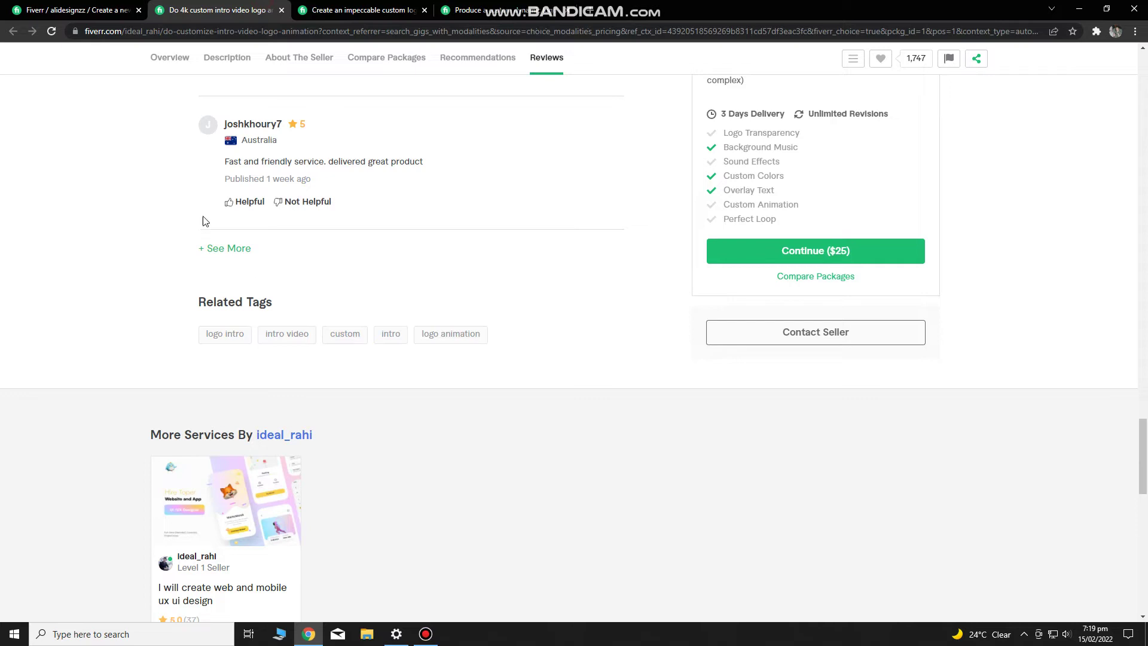
{"action": "left_click", "coordinate": [75, 11]}
{"action": "key", "text": "ctrl+v"}
{"action": "key", "text": "Return"}
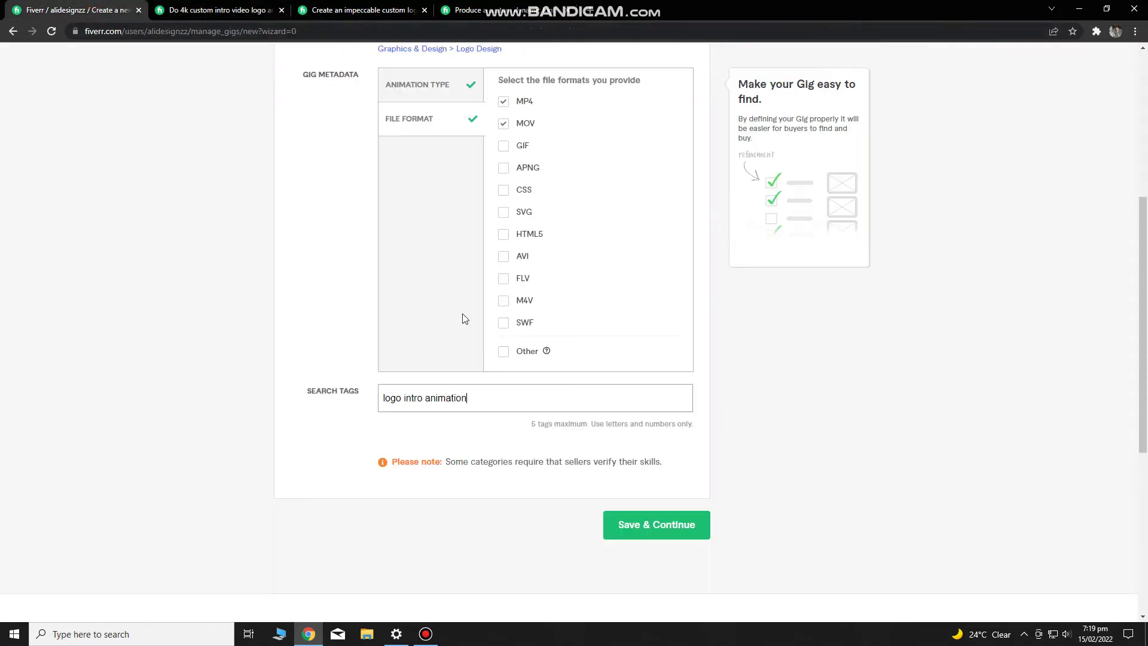
- Compare the reference gigs' related tags again and add "custom intro" as a search tag, copying "custom" from the 4k intro gig
{"action": "key", "text": "ctrl+shift+Tab"}
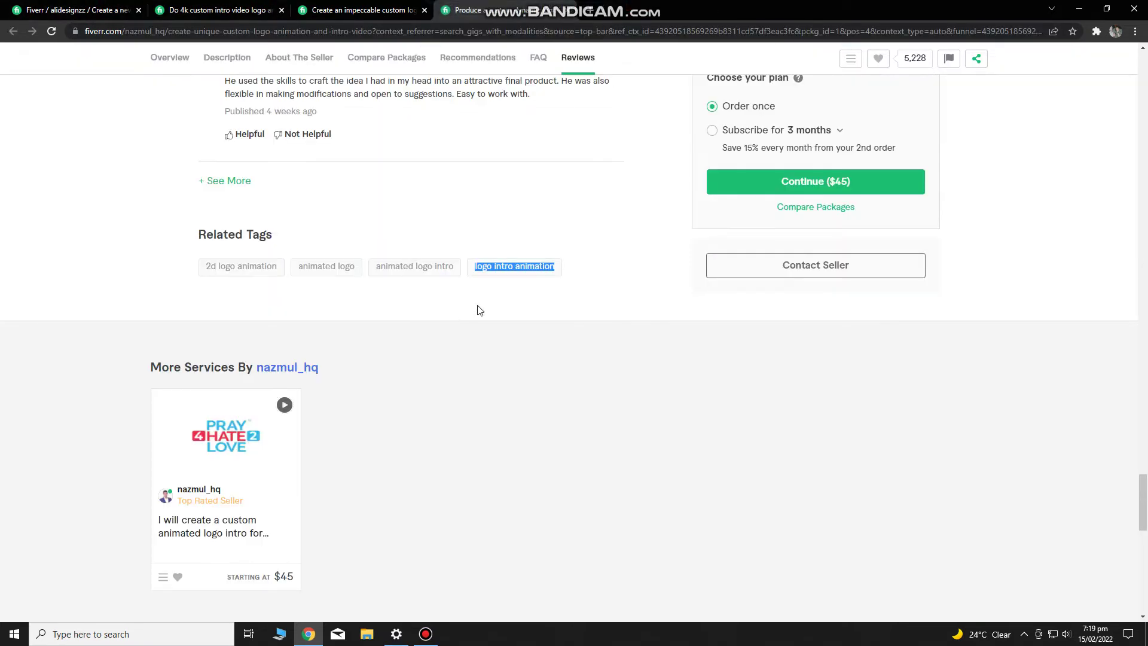
{"action": "left_click", "coordinate": [392, 300]}
{"action": "left_click", "coordinate": [385, 8]}
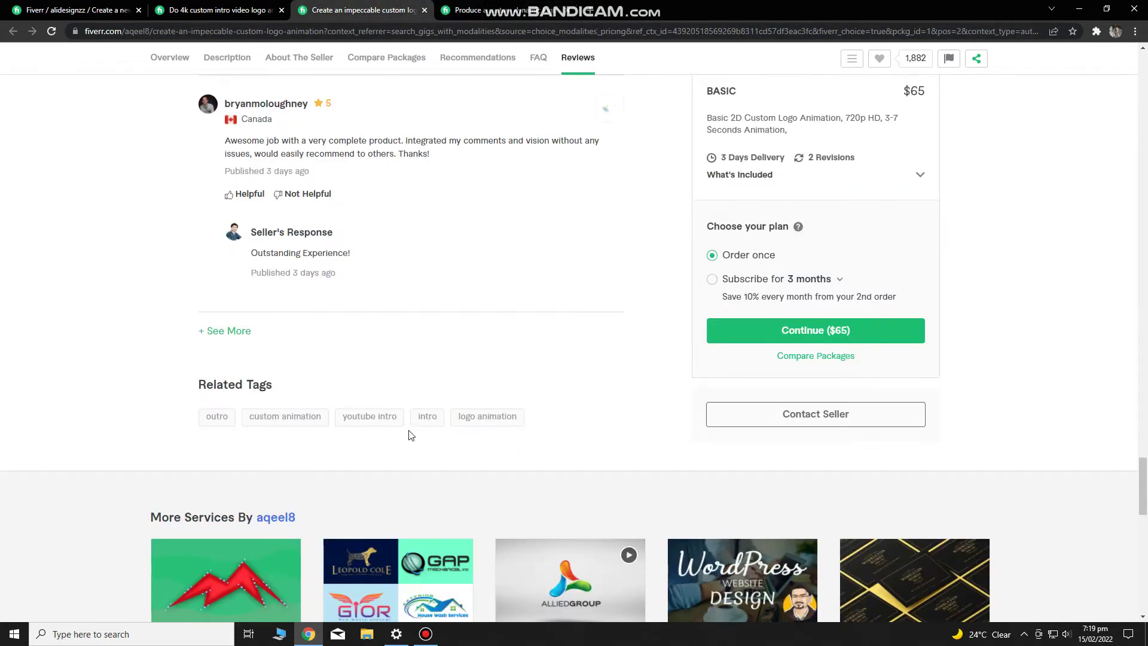
{"action": "left_click", "coordinate": [263, 9]}
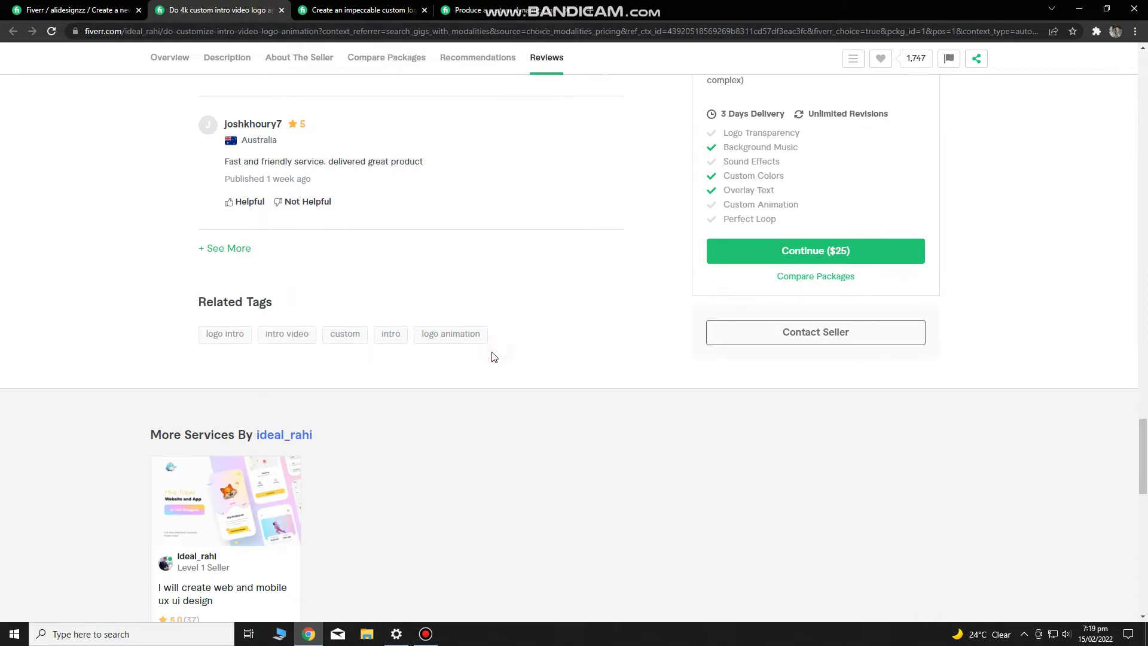
{"action": "left_click_drag", "start_coordinate": [361, 350], "coordinate": [331, 339]}
{"action": "key", "text": "ctrl+c"}
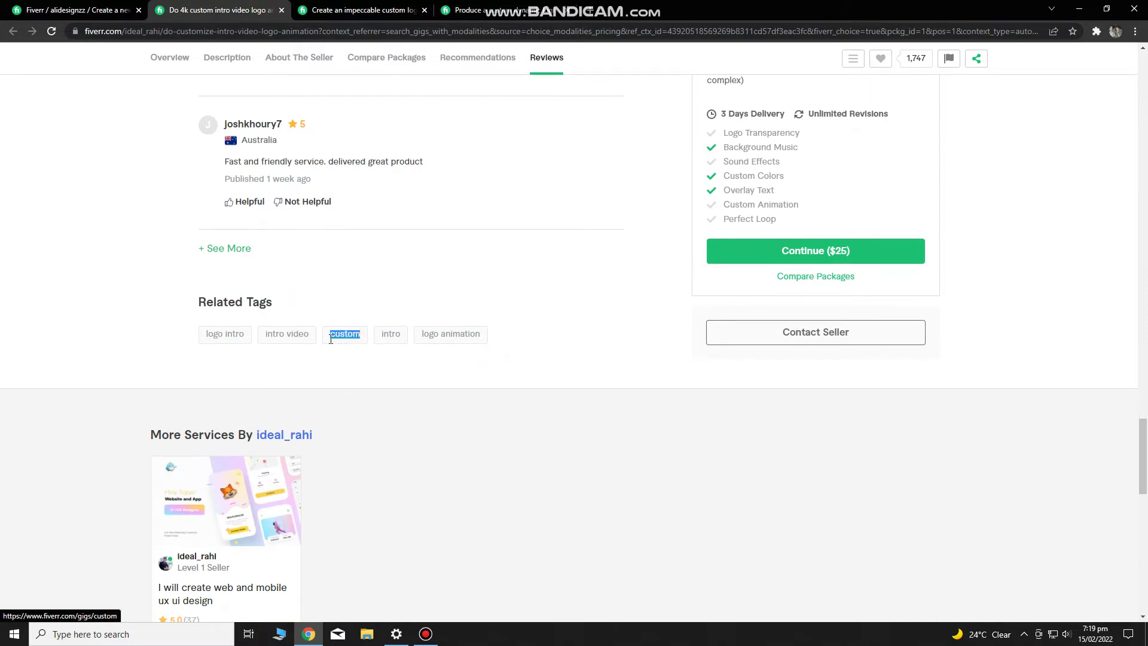
{"action": "left_click", "coordinate": [60, 7]}
{"action": "key", "text": "ctrl+v"}
{"action": "type", "text": "in"}
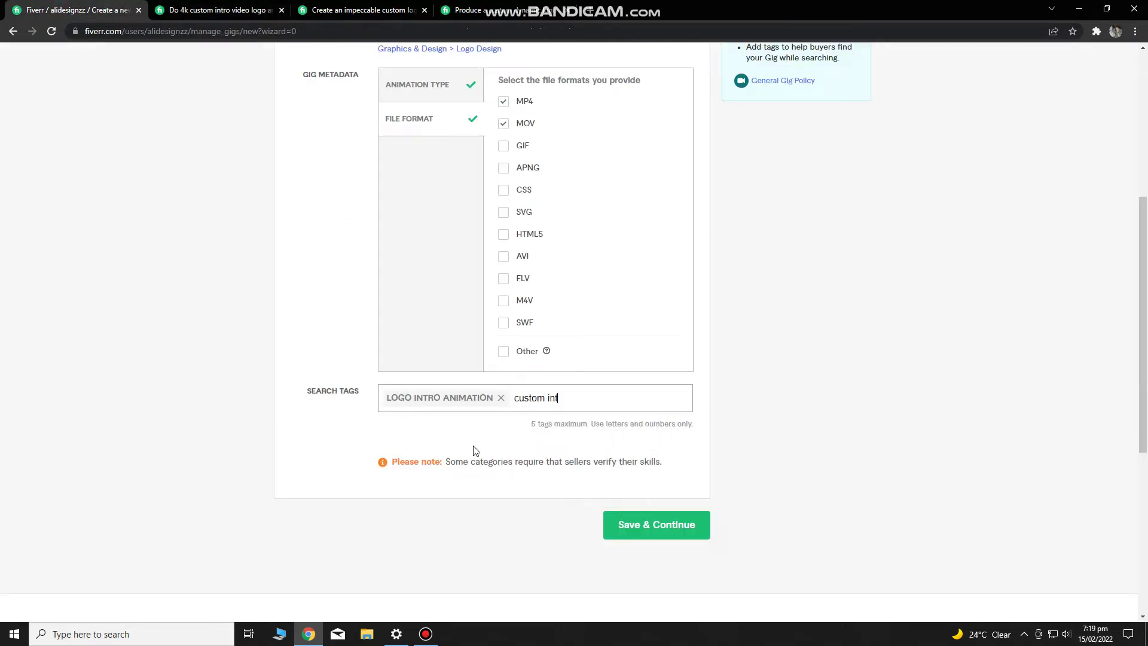
{"action": "type", "text": "tro"}
{"action": "key", "text": "Return"}
- Copy the related tag "outro" from the impeccable custom logo gig, and add "outro" and "Custom animation" as search tags of the new gig
{"action": "left_click", "coordinate": [362, 9]}
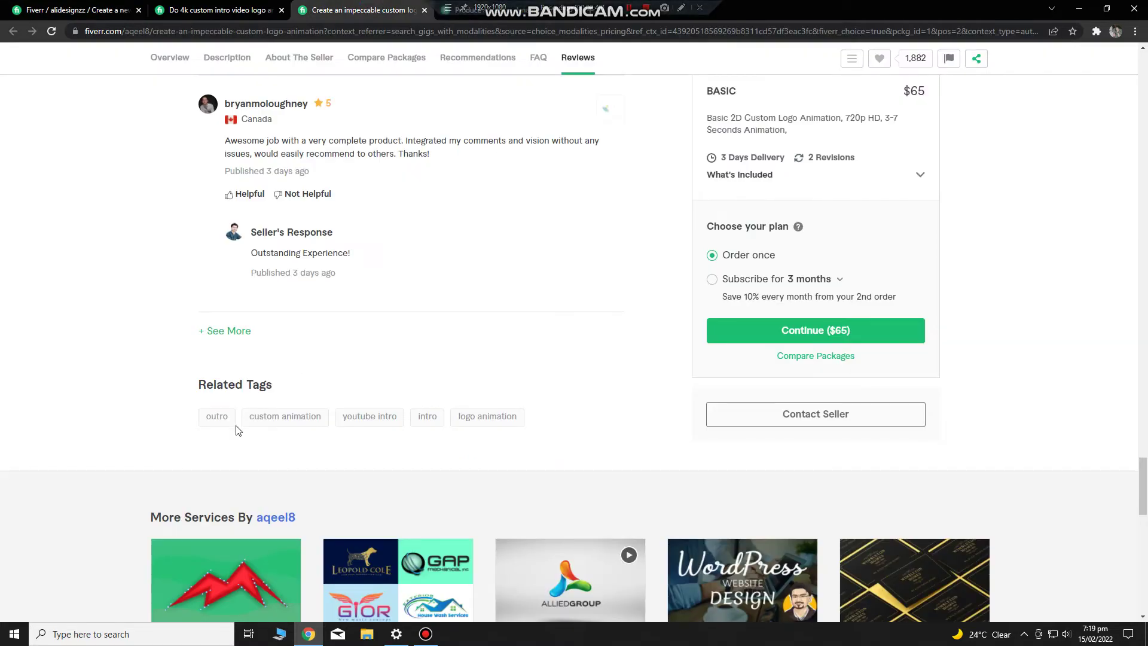
{"action": "left_click_drag", "start_coordinate": [239, 433], "coordinate": [206, 423]}
{"action": "key", "text": "ctrl+c"}
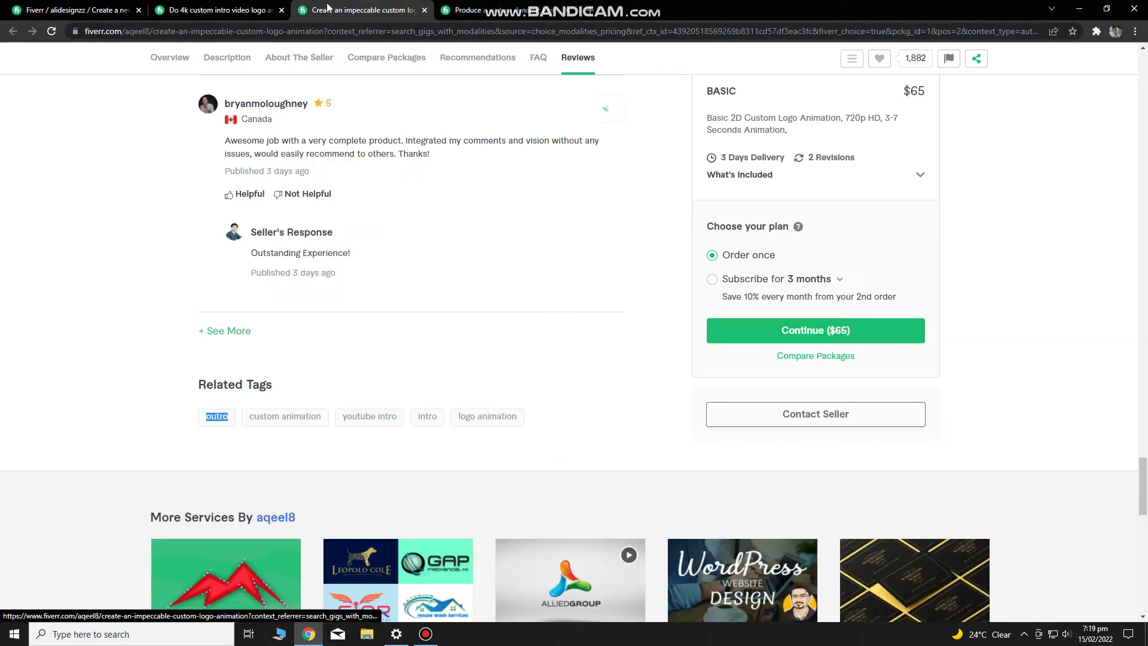
{"action": "left_click", "coordinate": [495, 7]}
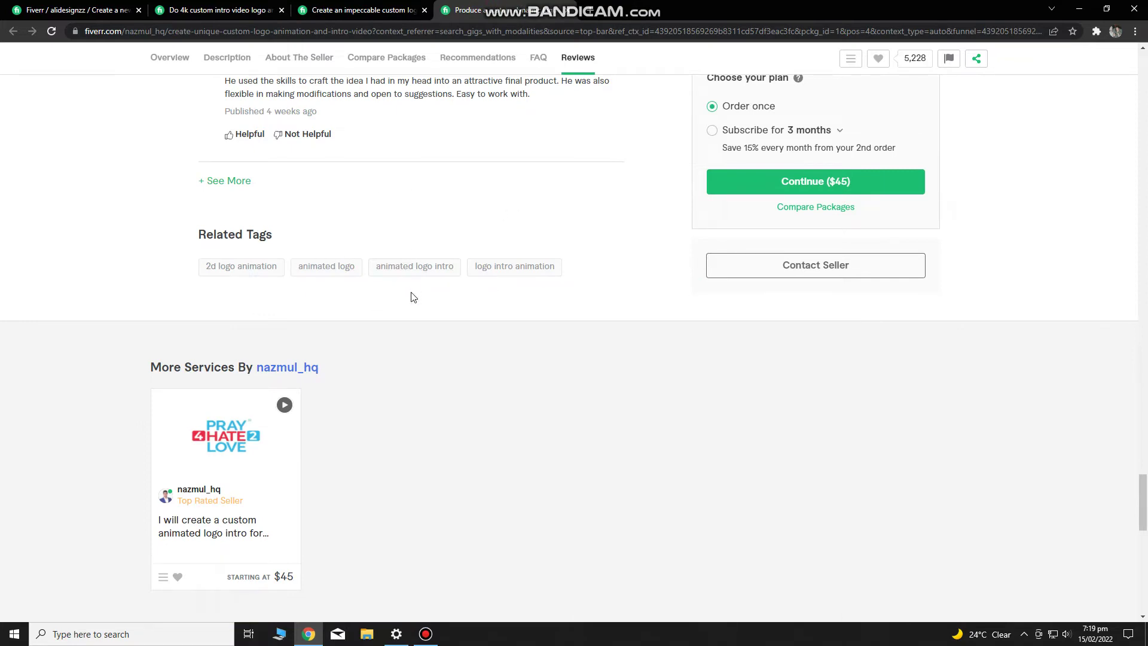
{"action": "left_click", "coordinate": [78, 9]}
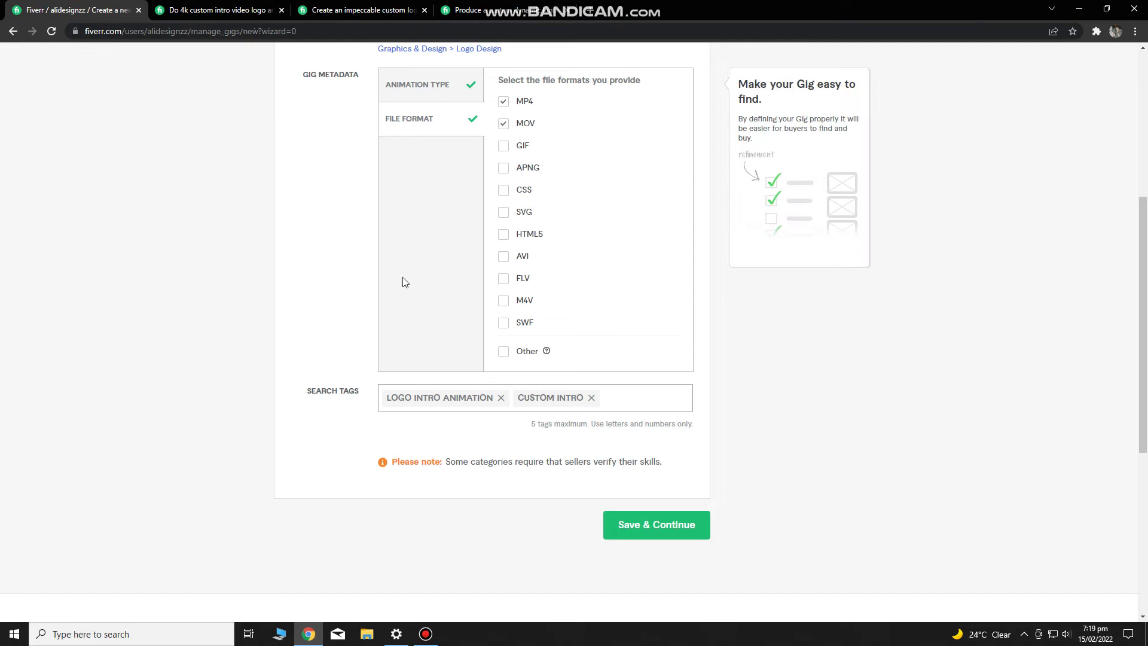
{"action": "key", "text": "ctrl+v"}
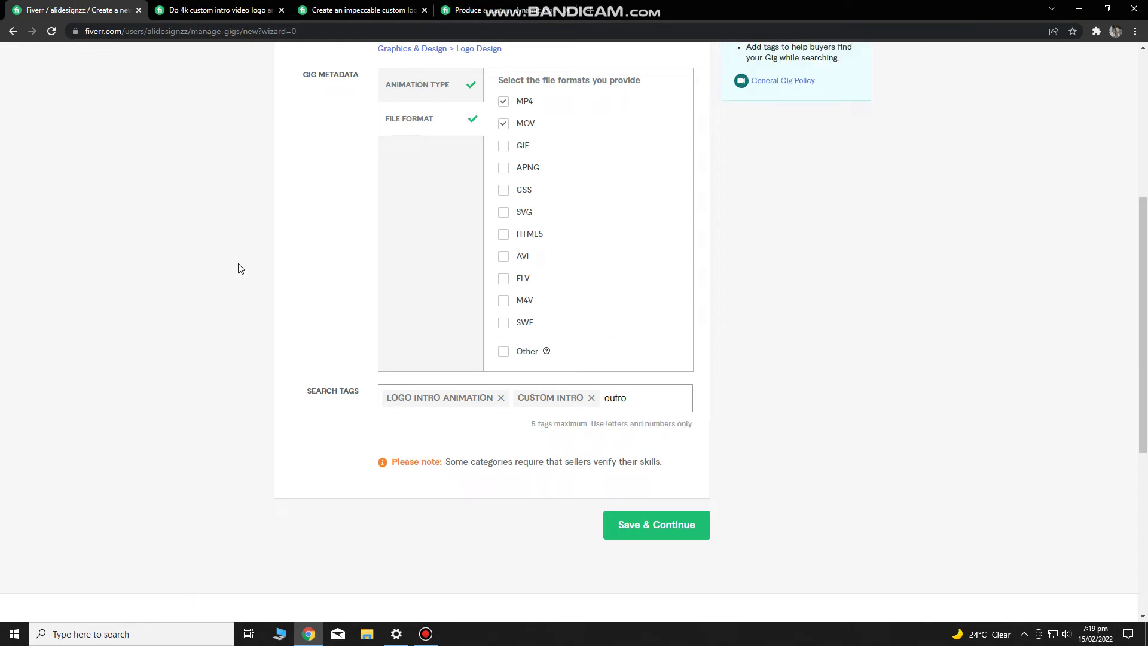
{"action": "key", "text": "Return"}
{"action": "type", "text": "Custom animation"}
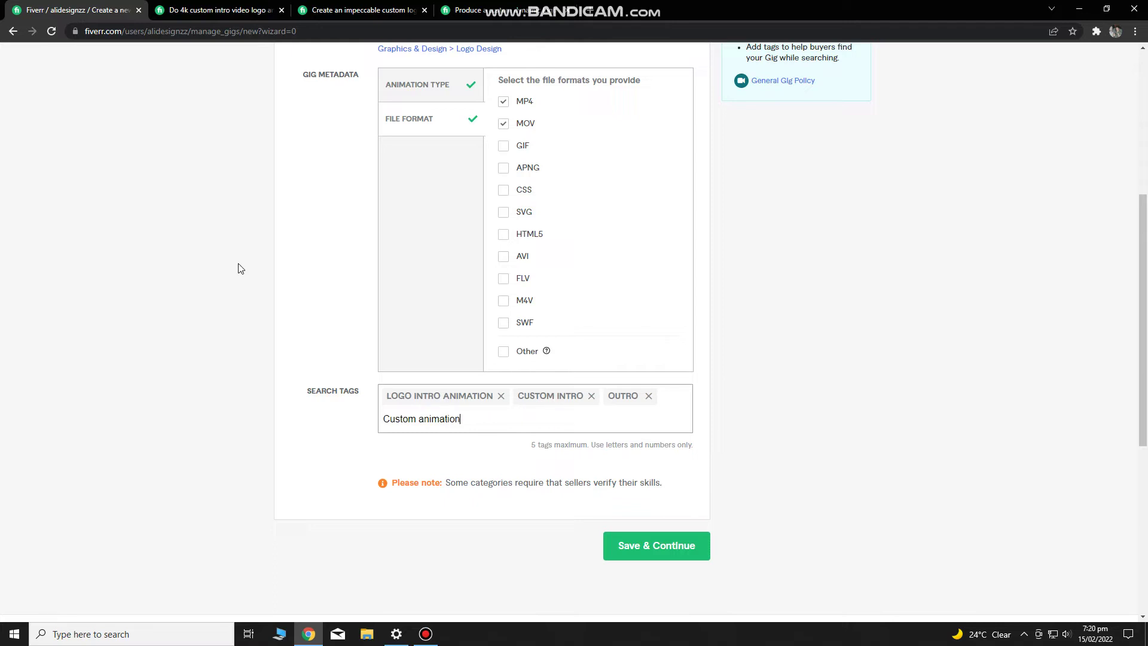
{"action": "key", "text": "Return"}
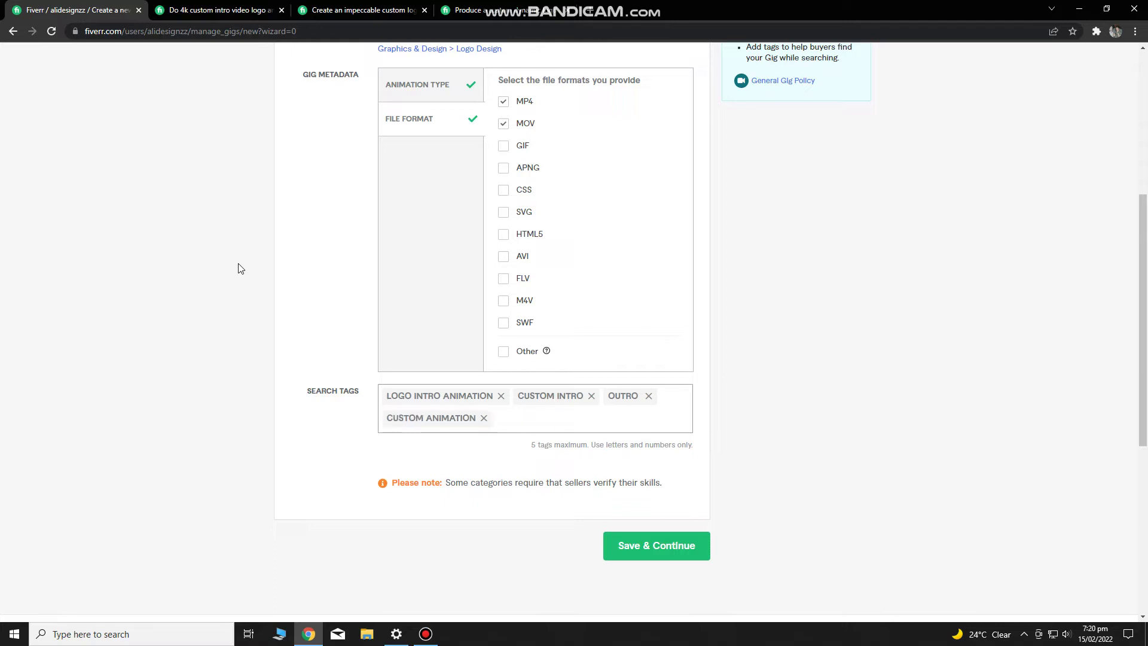
- Copy the related tag "2d logo animation" from the dynamic logo gig, add it as a search tag, and save the overview to continue to pricing
{"action": "key", "text": "ctrl+3"}
{"action": "left_click", "coordinate": [292, 465]}
{"action": "key", "text": "ctrl+4"}
{"action": "left_click_drag", "start_coordinate": [225, 303], "coordinate": [206, 264]}
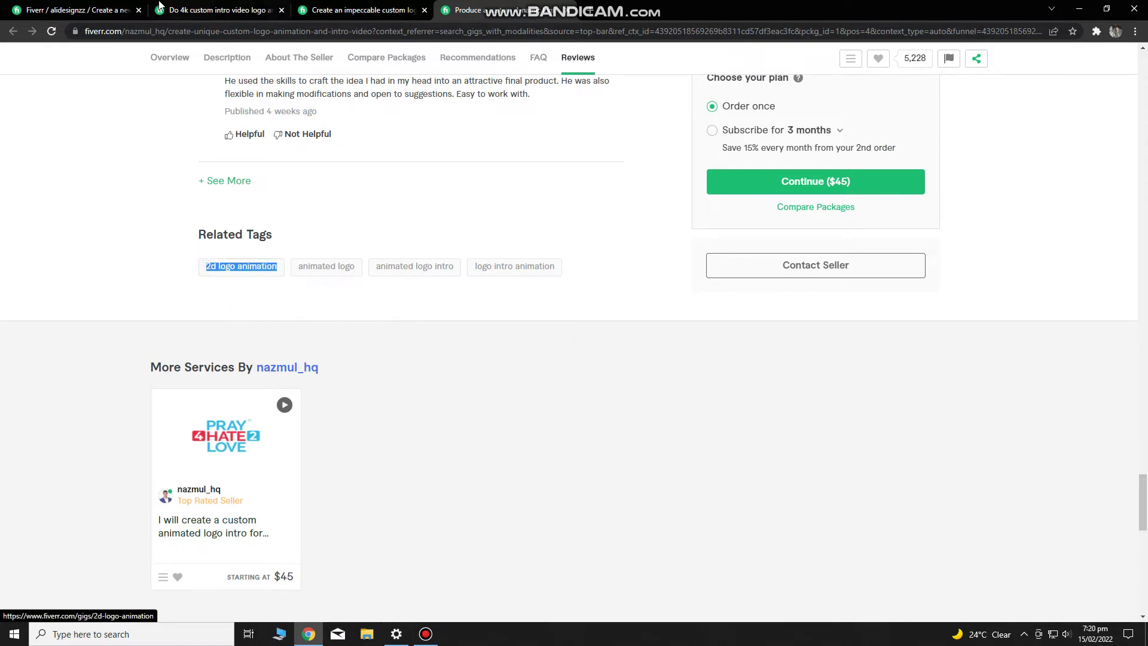
{"action": "key", "text": "ctrl+c"}
{"action": "left_click", "coordinate": [123, 10]}
{"action": "key", "text": "ctrl+v"}
{"action": "key", "text": "Return"}
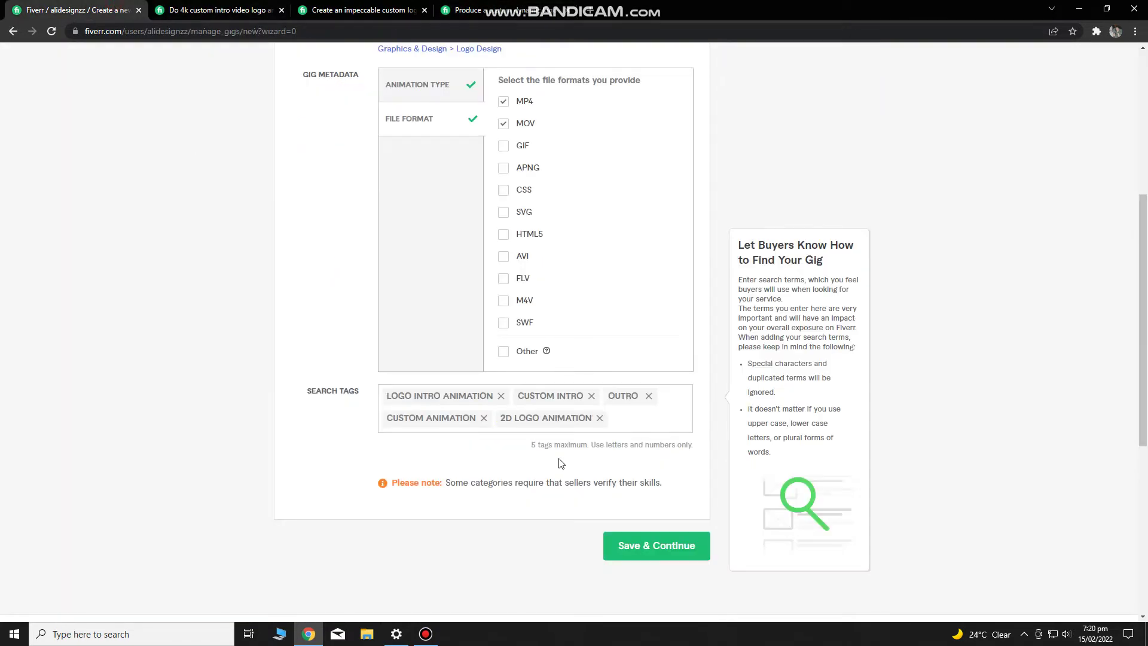
{"action": "left_click", "coordinate": [644, 548]}
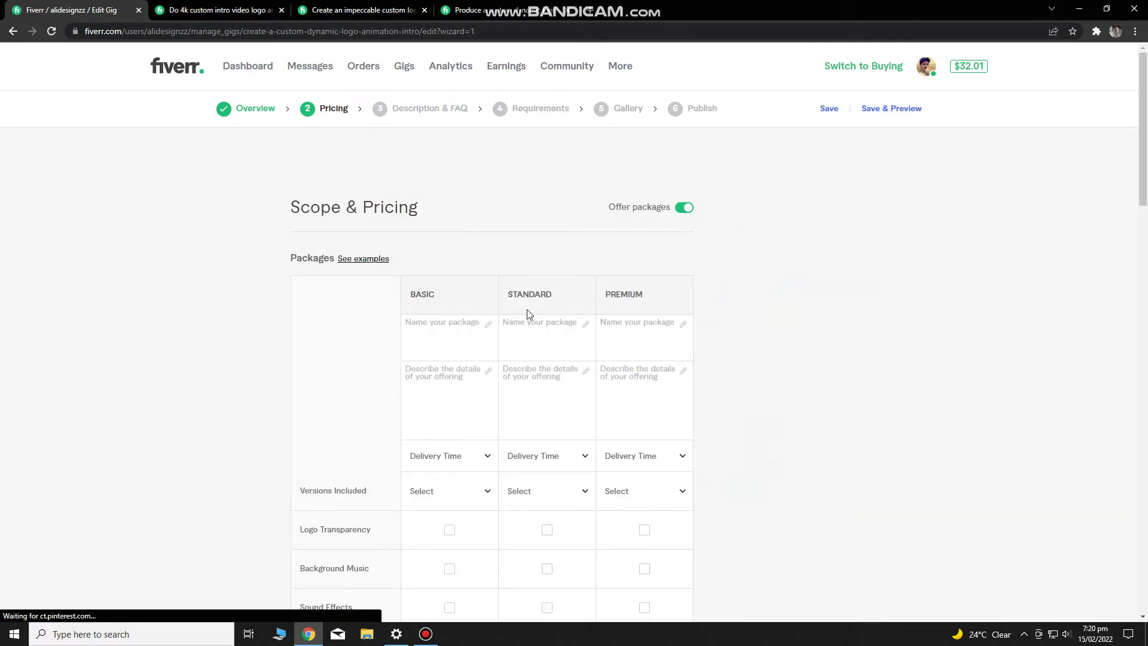
{"action": "left_click", "coordinate": [685, 212]}
{"action": "left_click", "coordinate": [686, 213]}
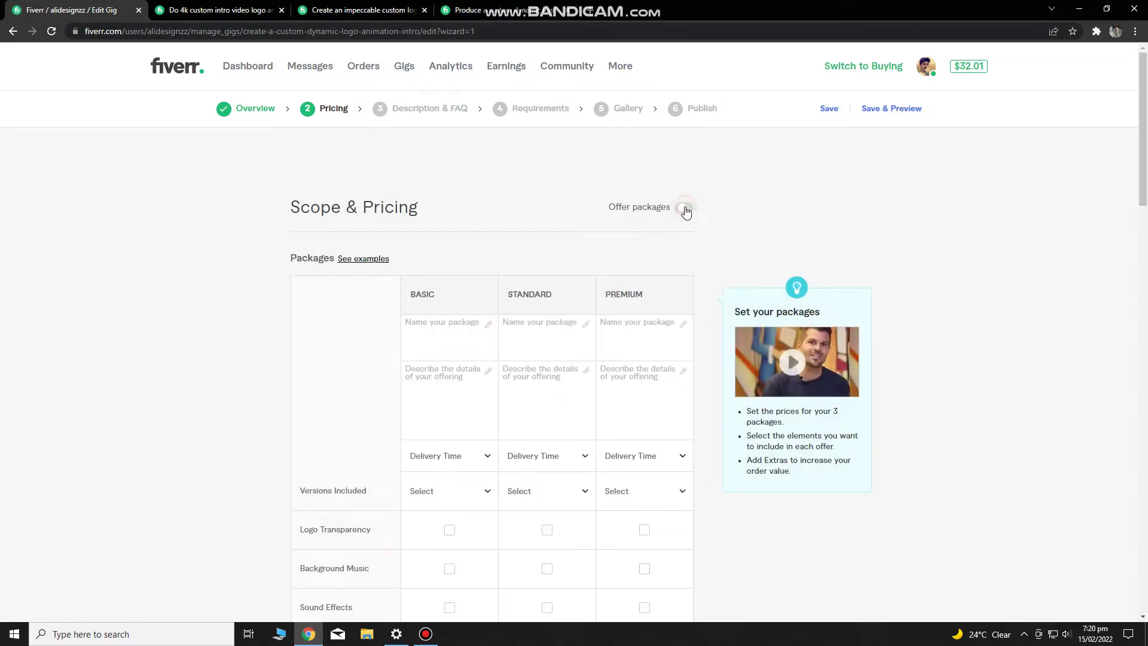
{"action": "left_click", "coordinate": [686, 212]}
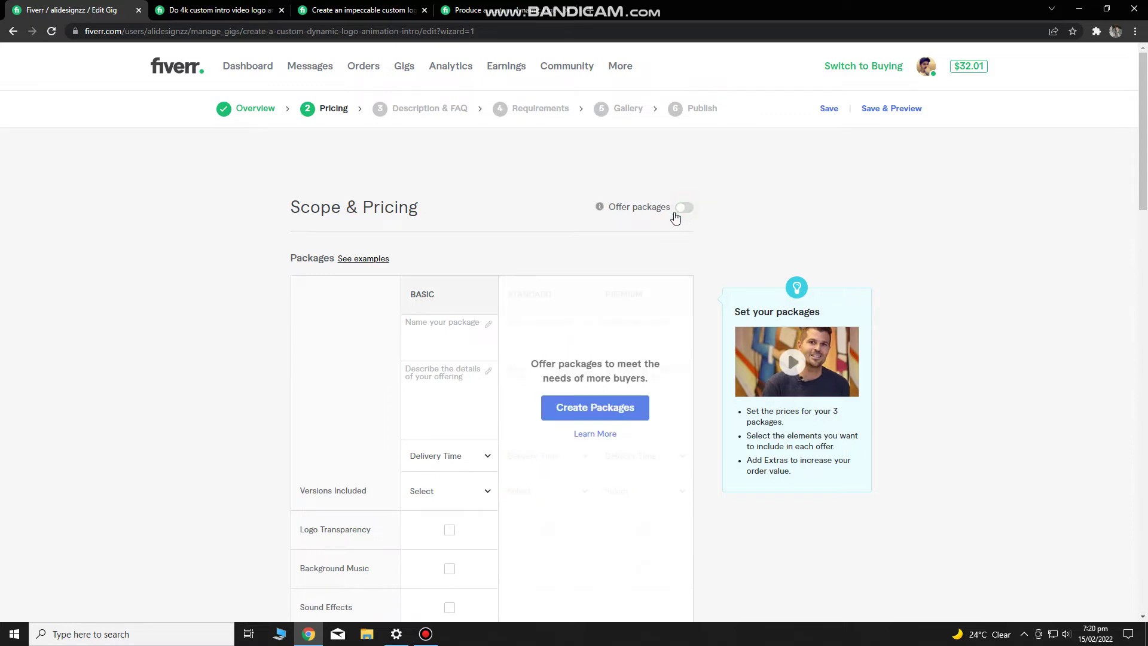
- Compare the packages of the three reference gigs and close the dynamic logo and 4k intro gigs, keeping the impeccable custom logo gig open
{"action": "left_click", "coordinate": [397, 6]}
{"action": "left_click_drag", "start_coordinate": [1144, 470], "coordinate": [1144, 128]}
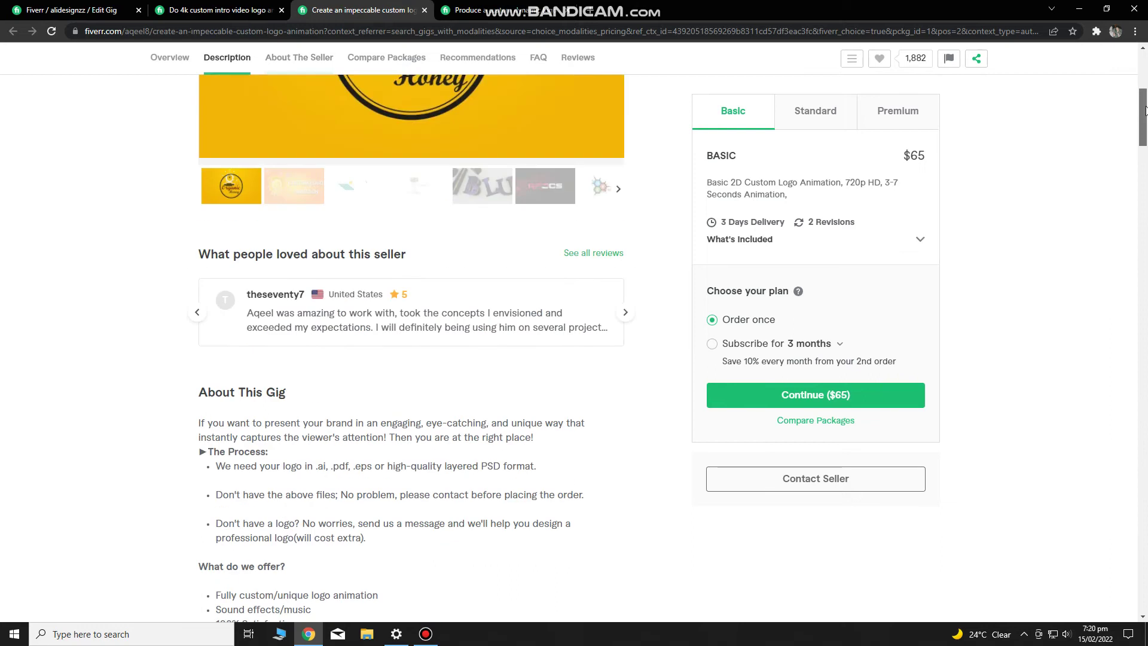
{"action": "left_click", "coordinate": [478, 9]}
{"action": "scroll", "coordinate": [1144, 277], "scroll_direction": "up", "scroll_amount": 1}
{"action": "left_click_drag", "start_coordinate": [1145, 276], "coordinate": [1143, 105]}
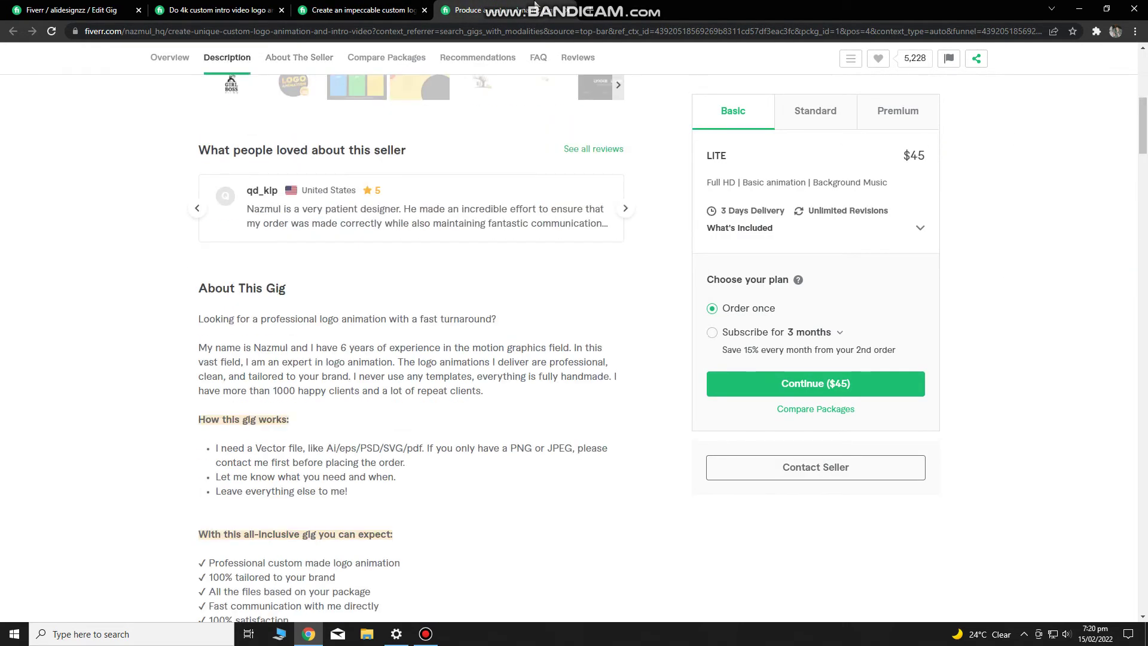
{"action": "left_click", "coordinate": [566, 10]}
{"action": "left_click", "coordinate": [226, 7]}
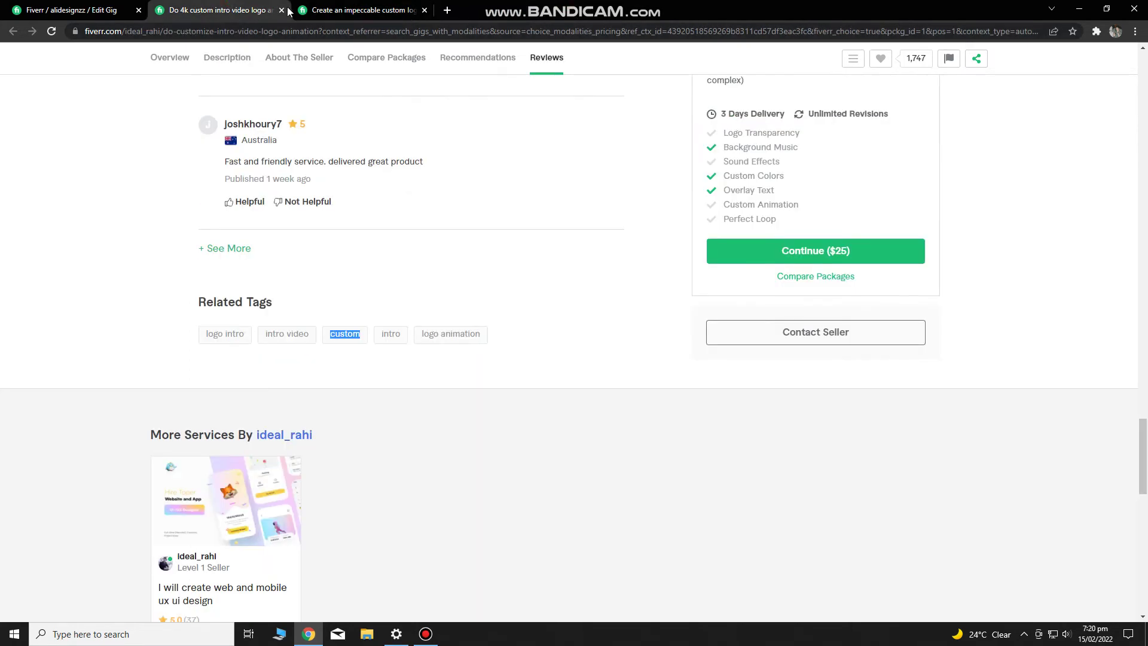
{"action": "scroll", "coordinate": [981, 239], "scroll_direction": "up", "scroll_amount": 15}
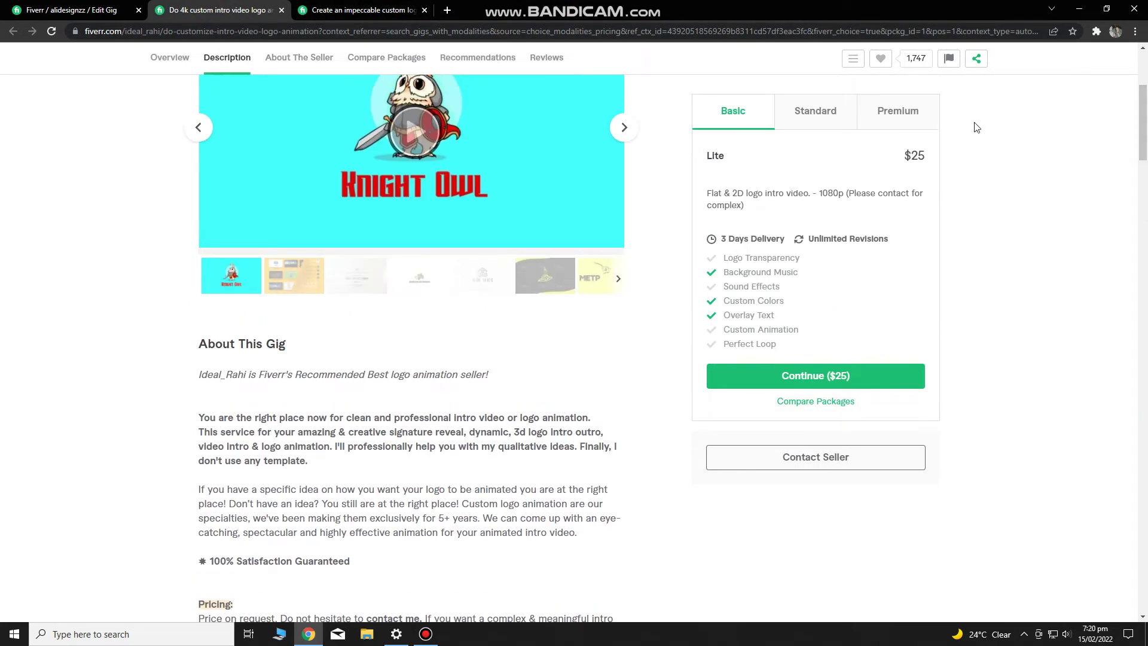
{"action": "left_click", "coordinate": [316, 10]}
{"action": "left_click", "coordinate": [282, 10]}
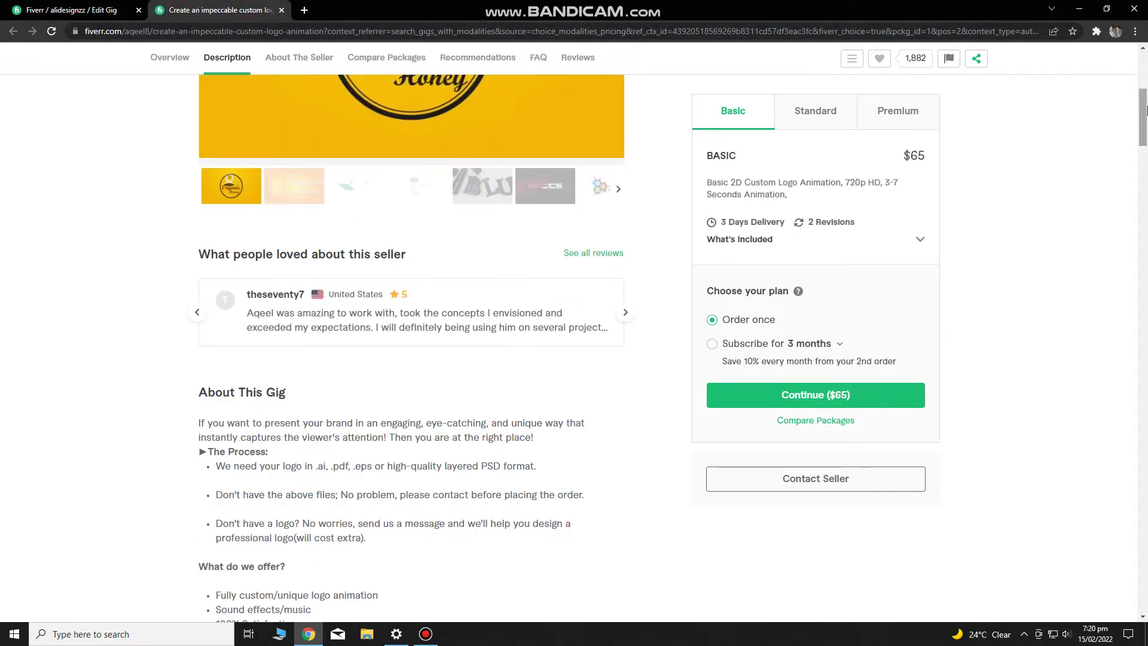
- Turn on package offers for the new gig and name the three packages BASIC, STANDARD and PREMIUM
{"action": "scroll", "coordinate": [677, 233], "scroll_direction": "up", "scroll_amount": 5}
{"action": "left_click_drag", "start_coordinate": [724, 228], "coordinate": [698, 233]}
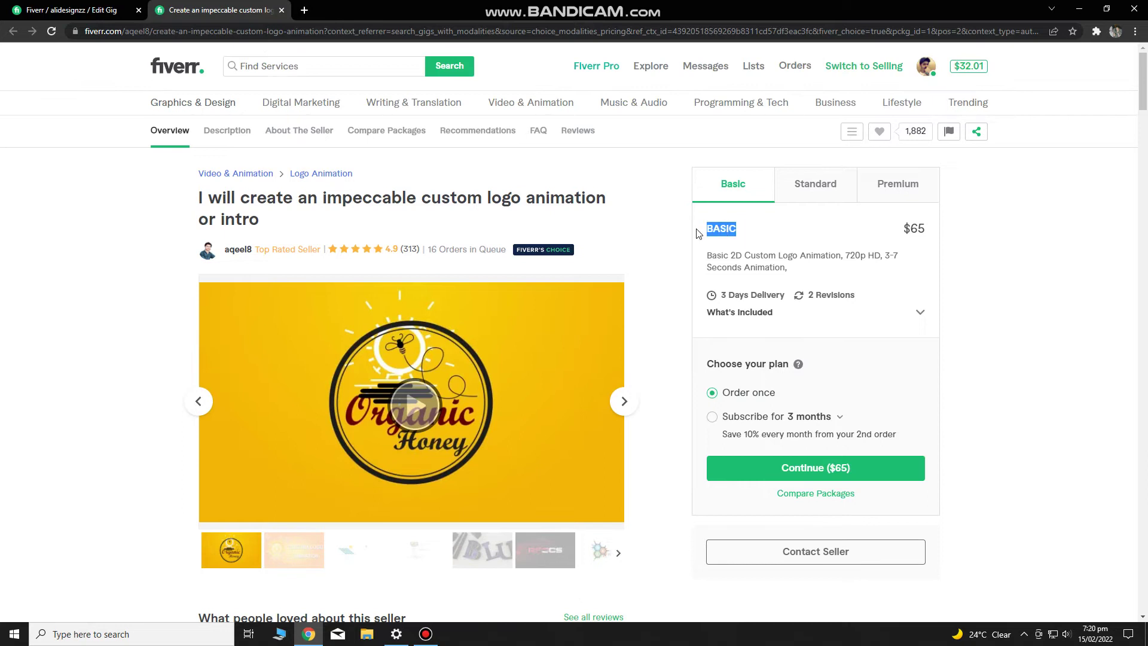
{"action": "left_click", "coordinate": [90, 10]}
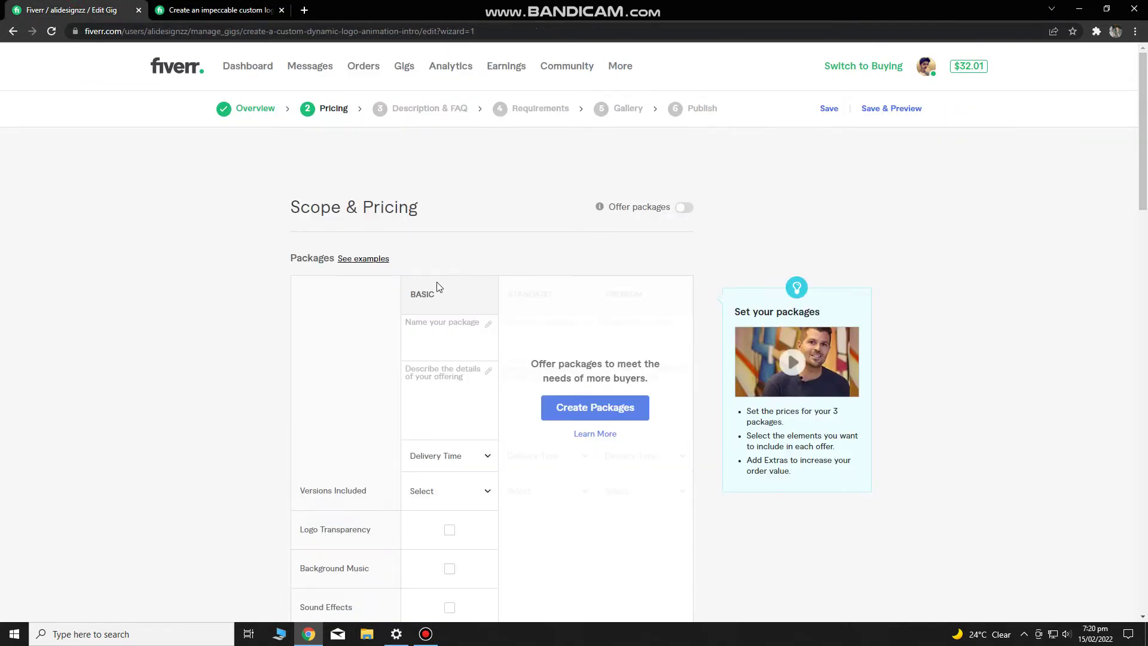
{"action": "left_click", "coordinate": [687, 208]}
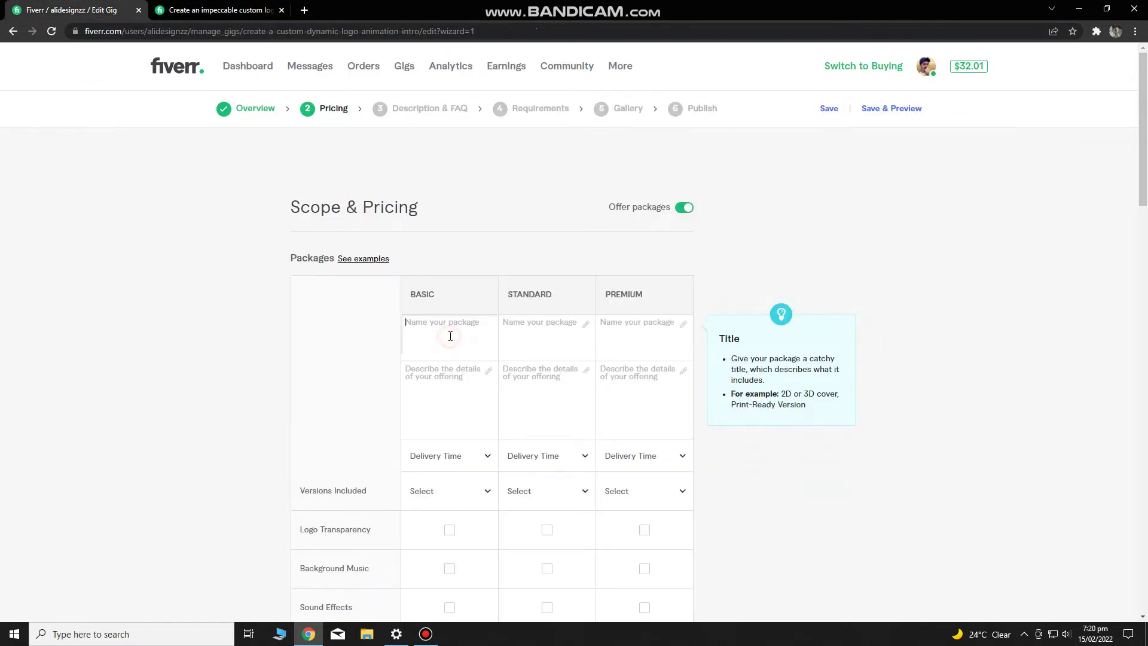
{"action": "key", "text": "ctrl+v"}
{"action": "left_click_drag", "start_coordinate": [557, 296], "coordinate": [513, 291]}
{"action": "left_click", "coordinate": [507, 328]}
{"action": "key", "text": "ctrl+v"}
{"action": "left_click_drag", "start_coordinate": [657, 294], "coordinate": [615, 296]}
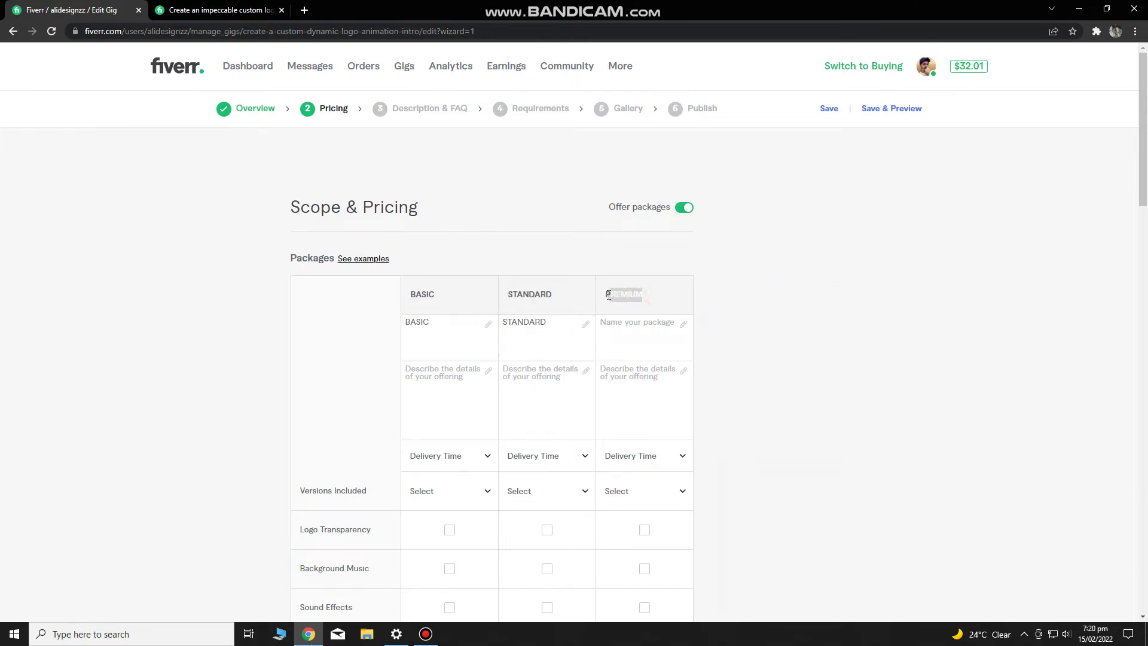
{"action": "key", "text": "ctrl+c"}
{"action": "left_click", "coordinate": [615, 331]}
{"action": "key", "text": "ctrl+v"}
- Copy the reference gig's Basic package description, "Basic 2D Custom Logo Animation, 720p HD, 3-7 Seconds Animation,", into the new gig's Basic package
{"action": "left_click", "coordinate": [429, 366]}
{"action": "left_click", "coordinate": [221, 10]}
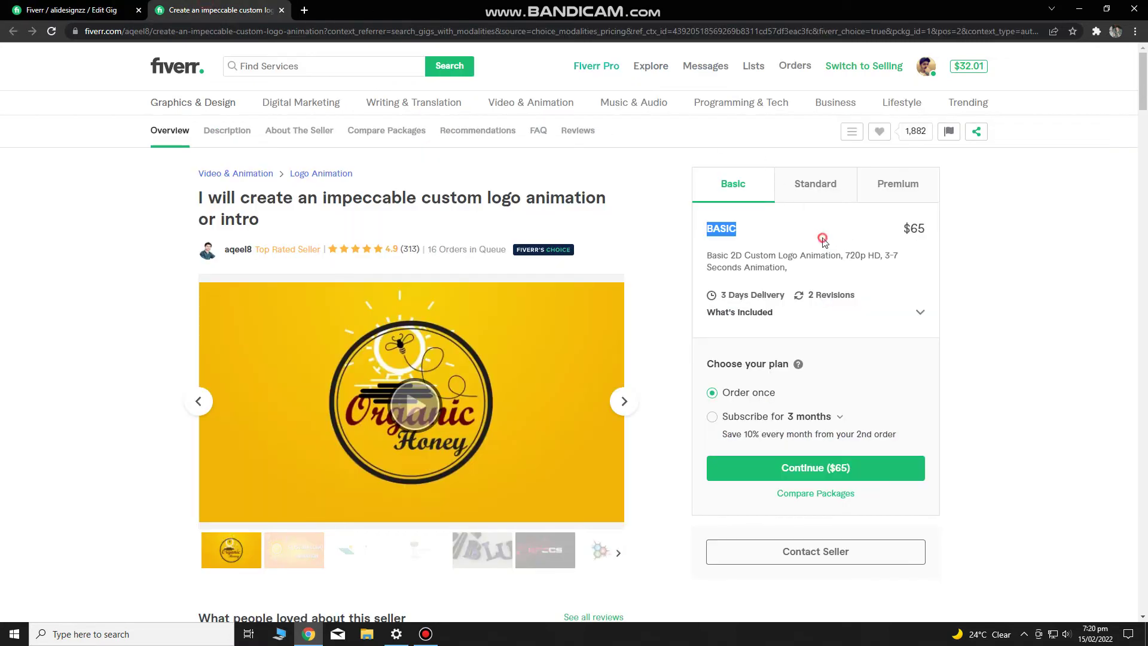
{"action": "left_click_drag", "start_coordinate": [788, 269], "coordinate": [713, 258]}
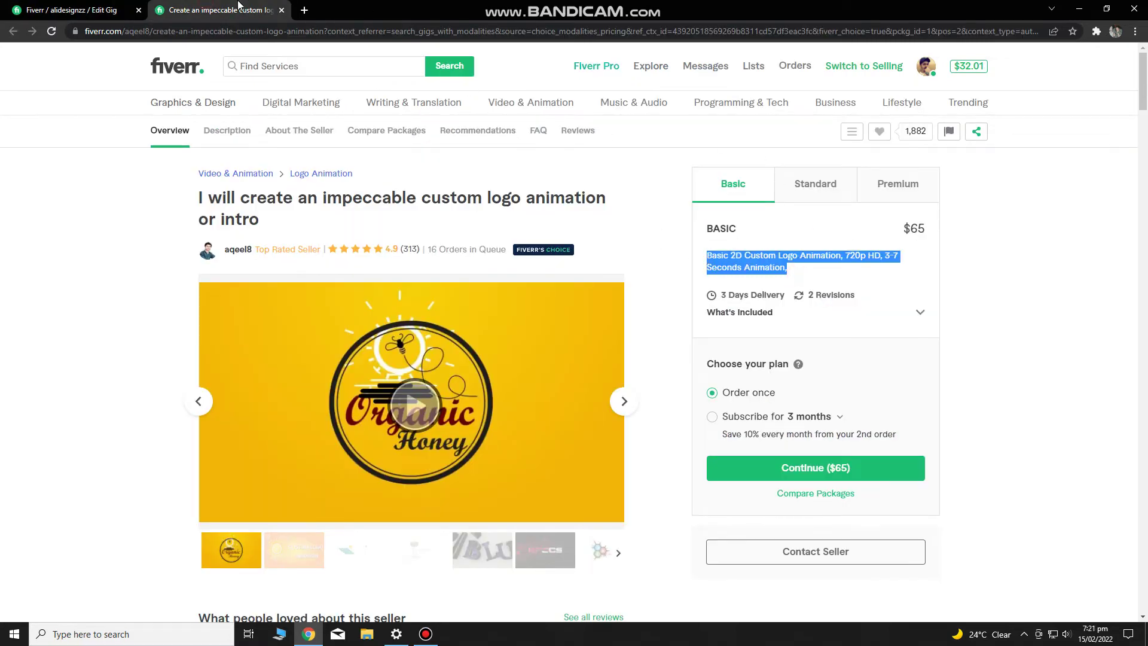
{"action": "key", "text": "ctrl+c"}
{"action": "left_click", "coordinate": [116, 7]}
{"action": "key", "text": "ctrl+v"}
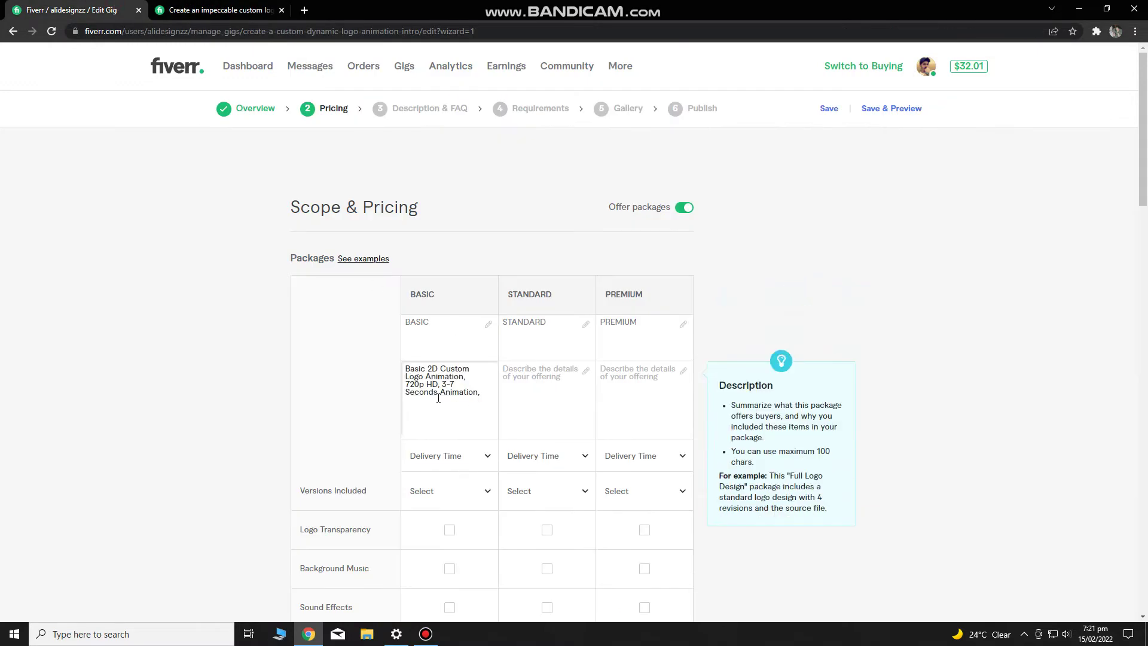
- Copy the reference gig's Standard description, "2D Custom Logo Animation, 1080p Full HD, 6-12 Seconds Animation, Sound Effects", into the new gig's Standard package
{"action": "left_click", "coordinate": [221, 11]}
{"action": "left_click", "coordinate": [840, 194]}
{"action": "left_click_drag", "start_coordinate": [856, 270], "coordinate": [705, 256]}
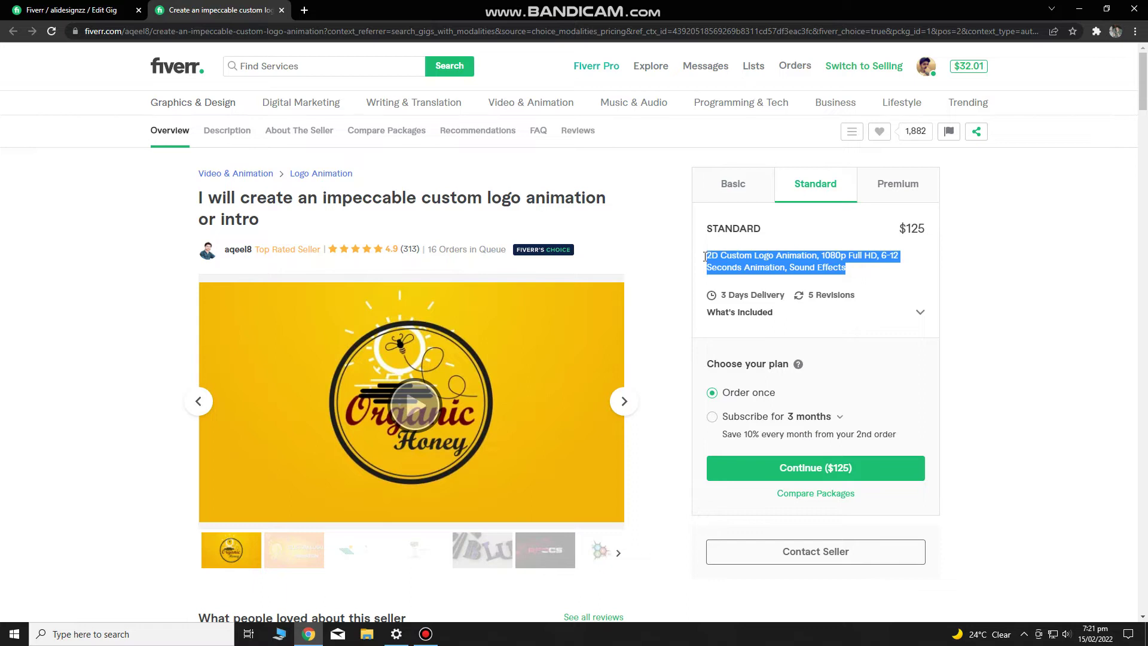
{"action": "key", "text": "ctrl+c"}
{"action": "left_click", "coordinate": [117, 7]}
{"action": "left_click", "coordinate": [547, 383]}
{"action": "key", "text": "ctrl+v"}
- Copy the reference gig's Premium description, "2D Custom logo Animation in 4K, 6-15 Seconds Animation, Sound Effects, Perfect Loop", into the new gig's Premium package
{"action": "left_click", "coordinate": [279, 8]}
{"action": "left_click", "coordinate": [875, 189]}
{"action": "left_click_drag", "start_coordinate": [876, 268], "coordinate": [692, 263]}
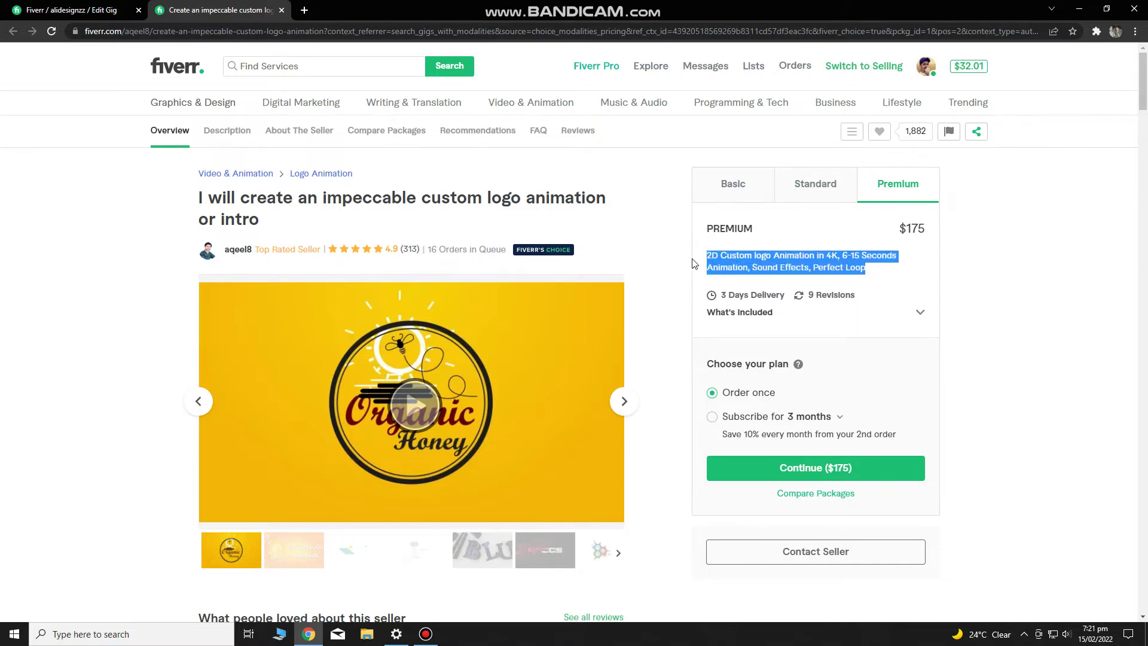
{"action": "key", "text": "ctrl+c"}
{"action": "key", "text": "ctrl+Tab"}
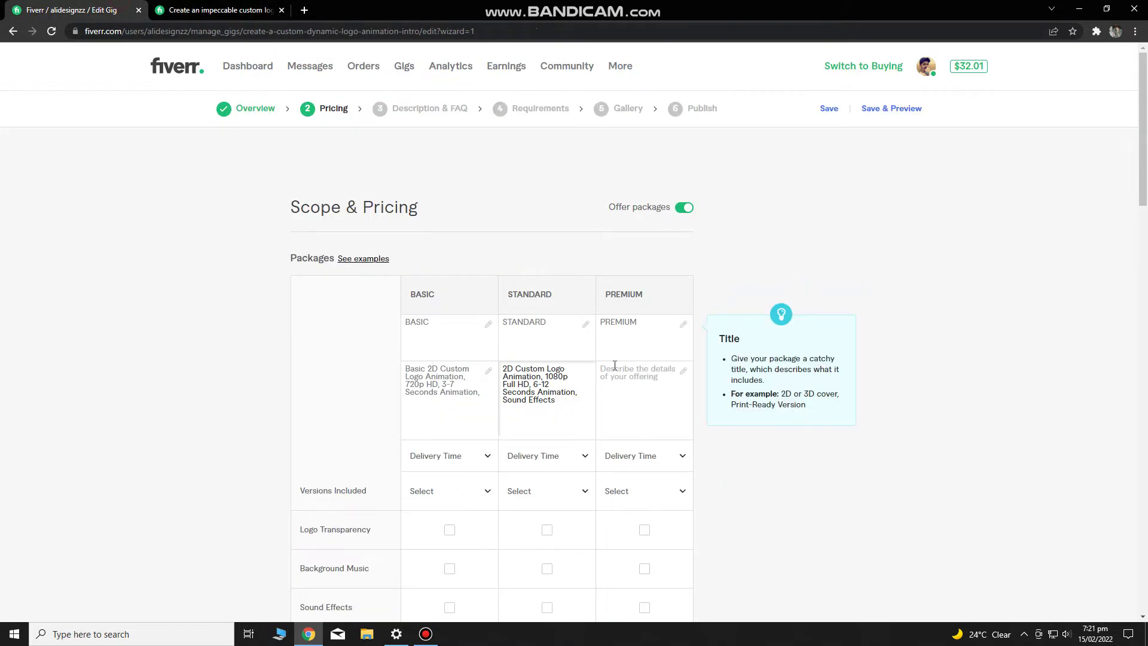
{"action": "left_click", "coordinate": [615, 366]}
{"action": "key", "text": "ctrl+v"}
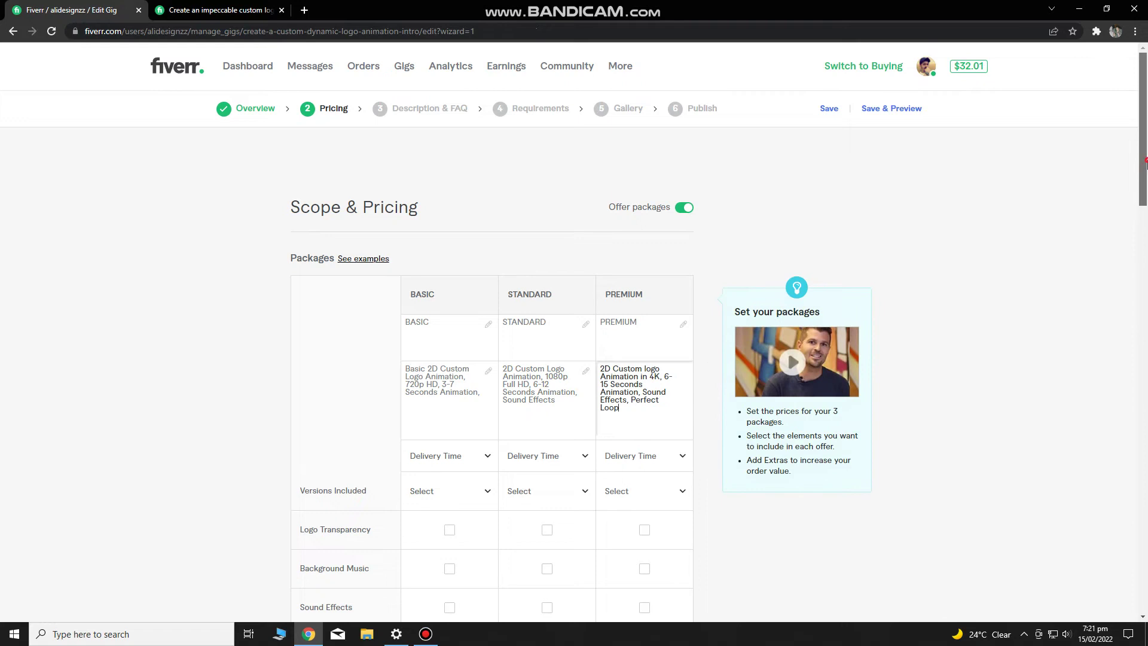
- Set the delivery time of the Basic, Standard and Premium packages to 2 days each
{"action": "scroll", "coordinate": [725, 239], "scroll_direction": "down", "scroll_amount": 3}
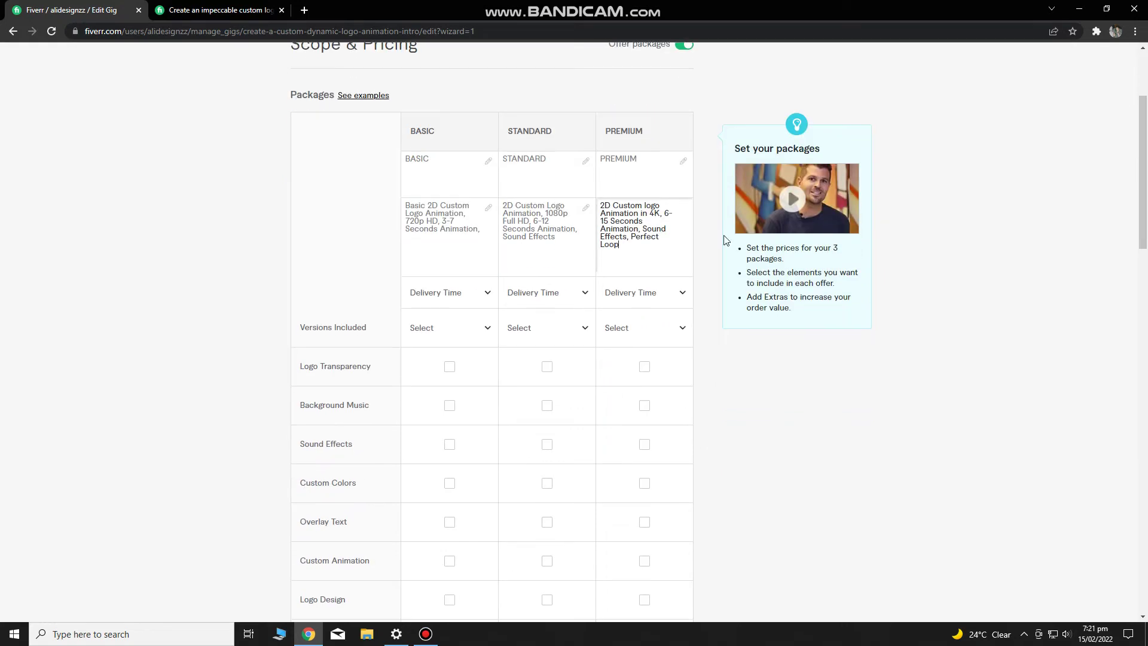
{"action": "left_click", "coordinate": [445, 302]}
{"action": "left_click", "coordinate": [438, 412]}
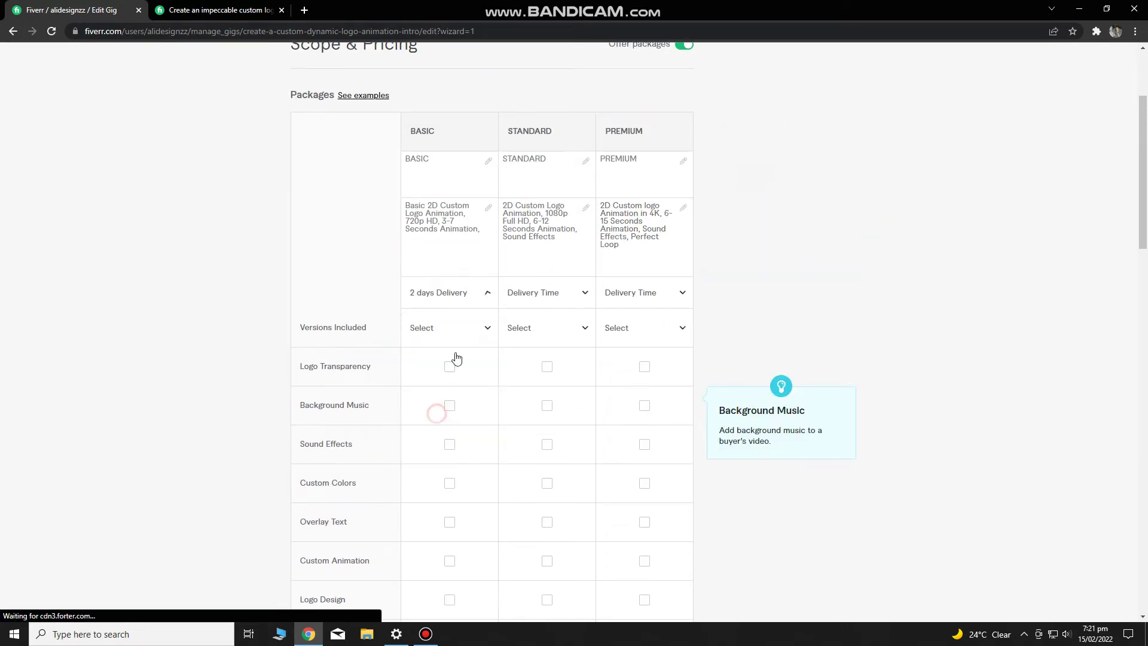
{"action": "left_click", "coordinate": [523, 292]}
{"action": "left_click", "coordinate": [534, 412]}
{"action": "left_click", "coordinate": [648, 292]}
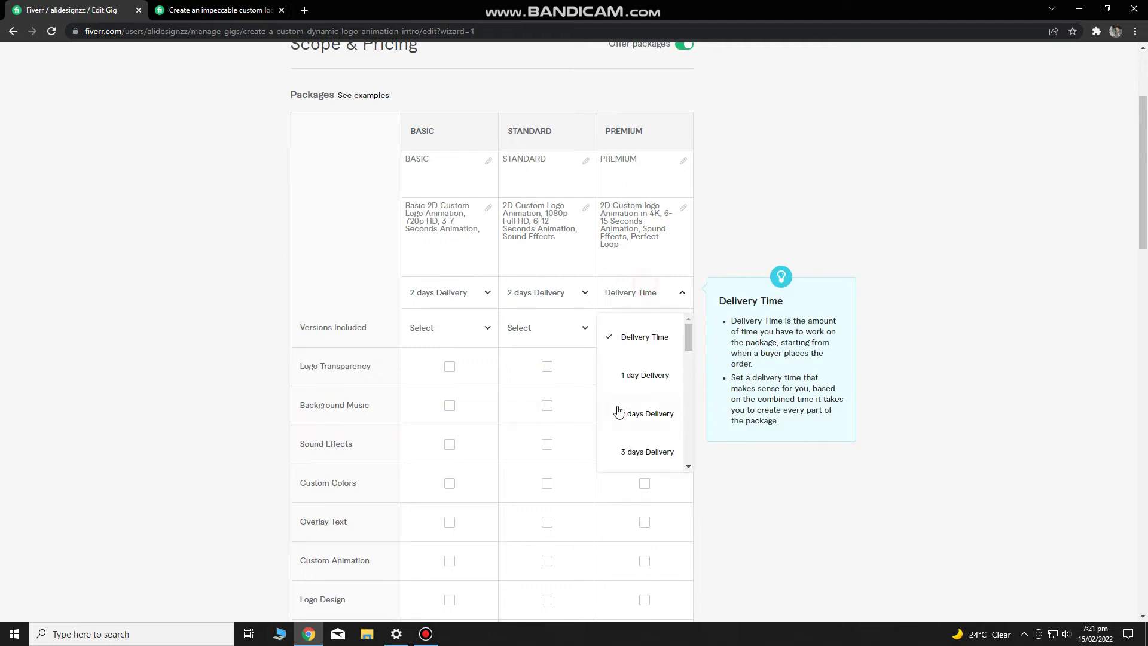
{"action": "left_click", "coordinate": [648, 416]}
- Set the versions included to 1 for Basic, 2 for Standard and 3 for Premium, and include logo transparency in all three packages
{"action": "left_click", "coordinate": [434, 330]}
{"action": "left_click", "coordinate": [425, 405]}
{"action": "left_click", "coordinate": [541, 330]}
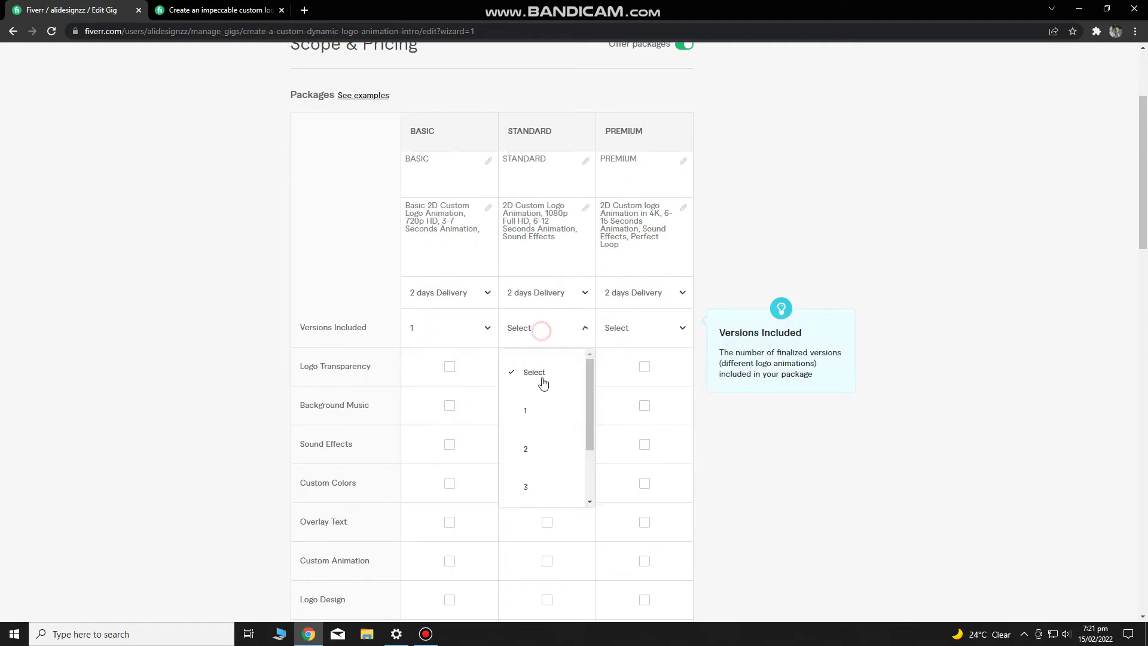
{"action": "left_click", "coordinate": [536, 451]}
{"action": "left_click", "coordinate": [631, 334]}
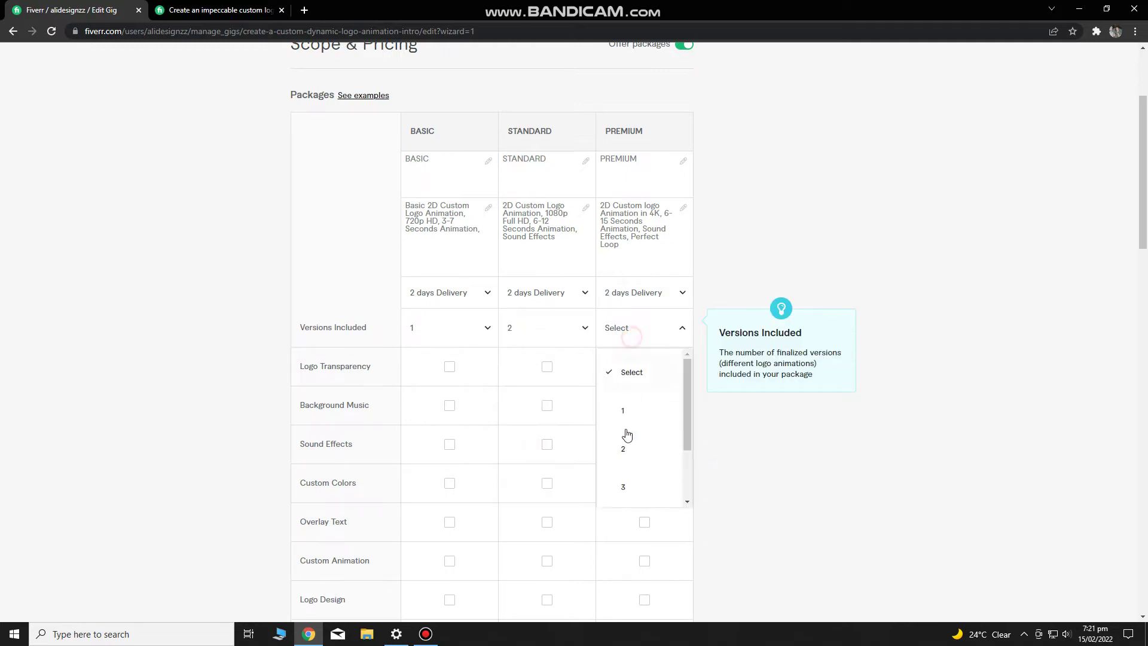
{"action": "left_click", "coordinate": [630, 490]}
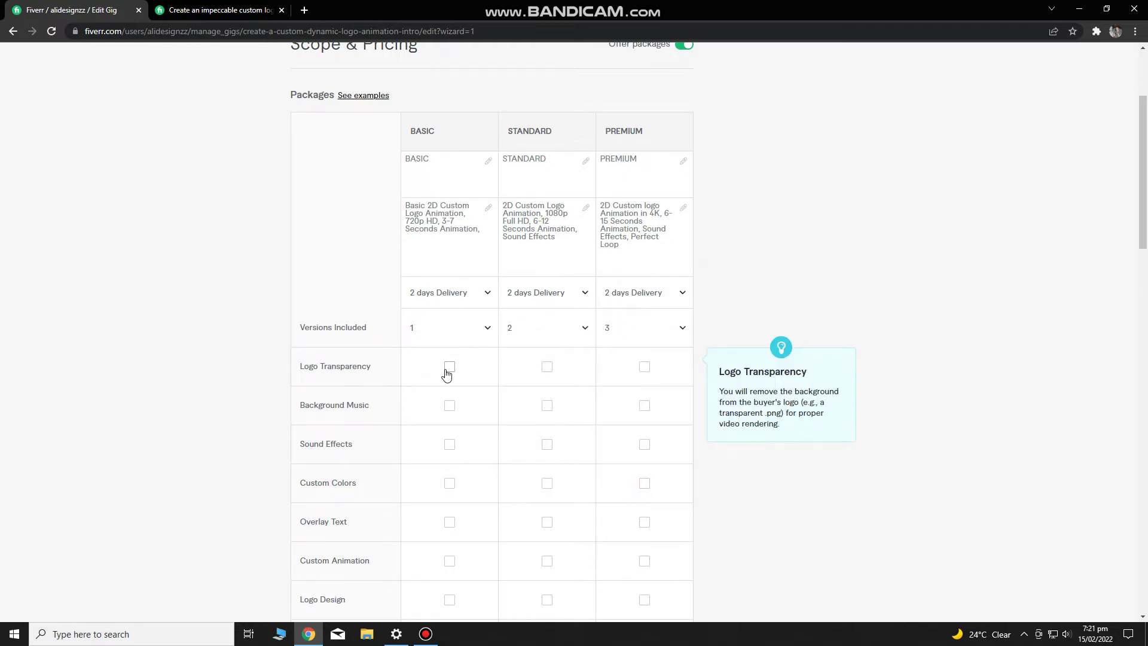
{"action": "left_click", "coordinate": [643, 367]}
{"action": "scroll", "coordinate": [737, 346], "scroll_direction": "down", "scroll_amount": 3}
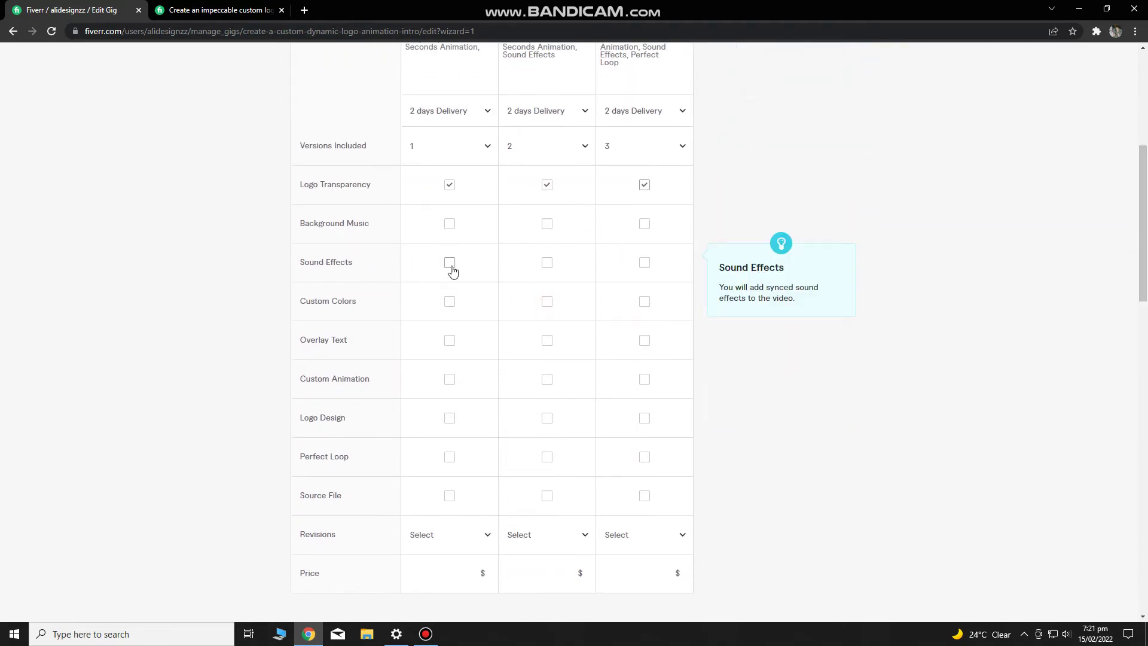
- Include background music in all three packages, sound effects and logo design in Standard and Premium, and the source file in Premium only
{"action": "left_click", "coordinate": [644, 262]}
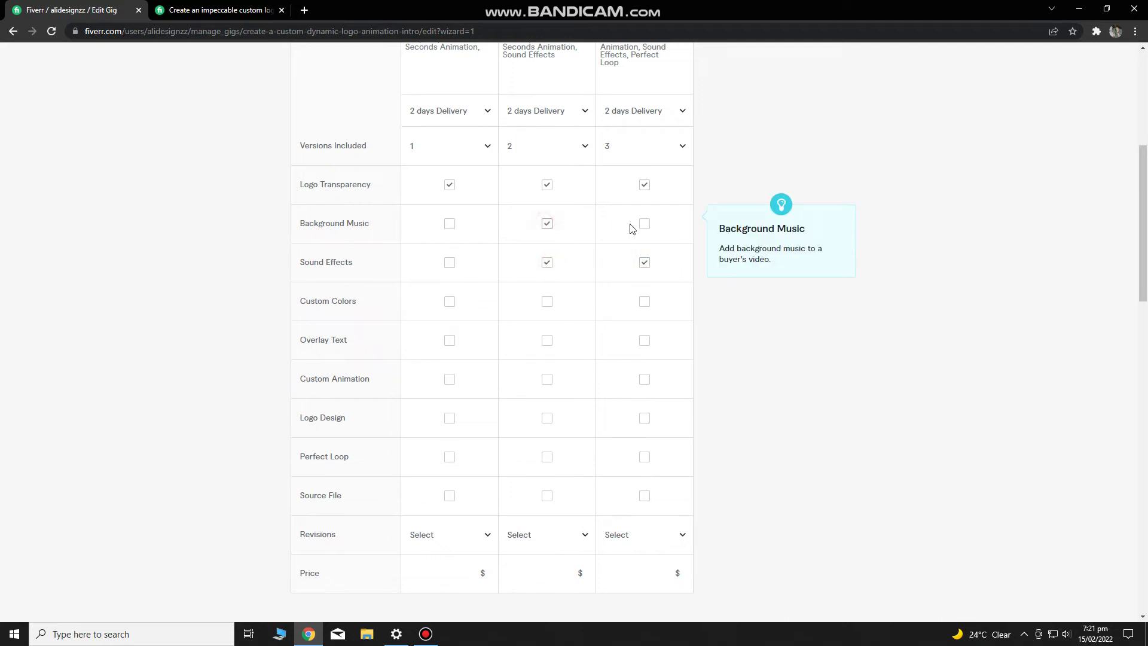
{"action": "left_click", "coordinate": [451, 226]}
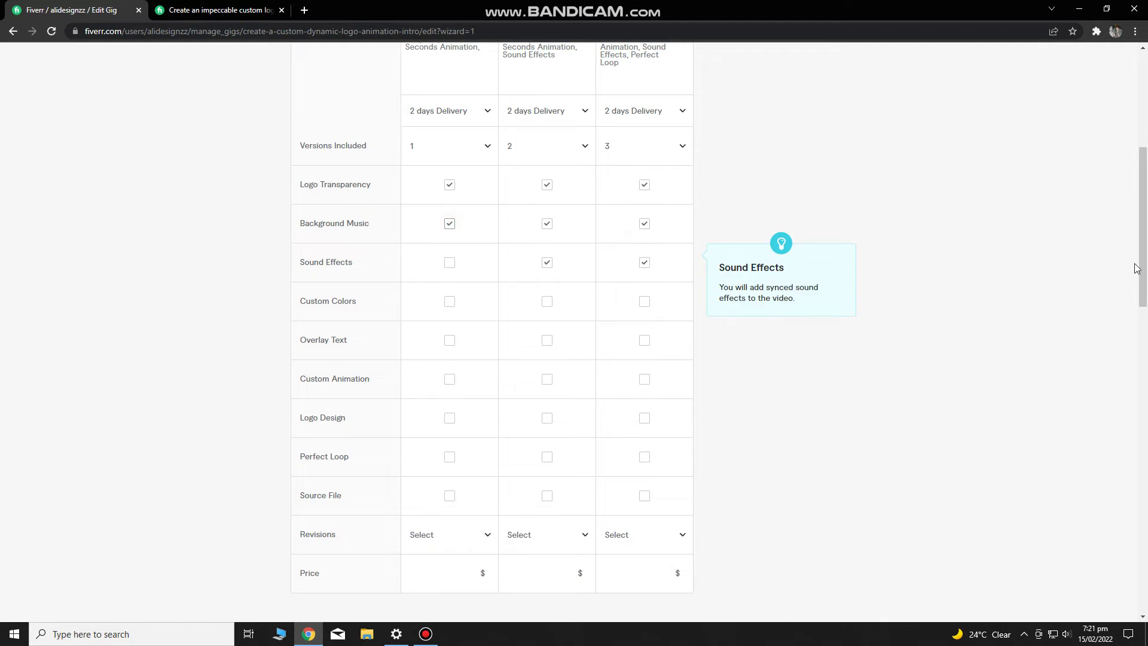
{"action": "scroll", "coordinate": [382, 281], "scroll_direction": "down", "scroll_amount": 1}
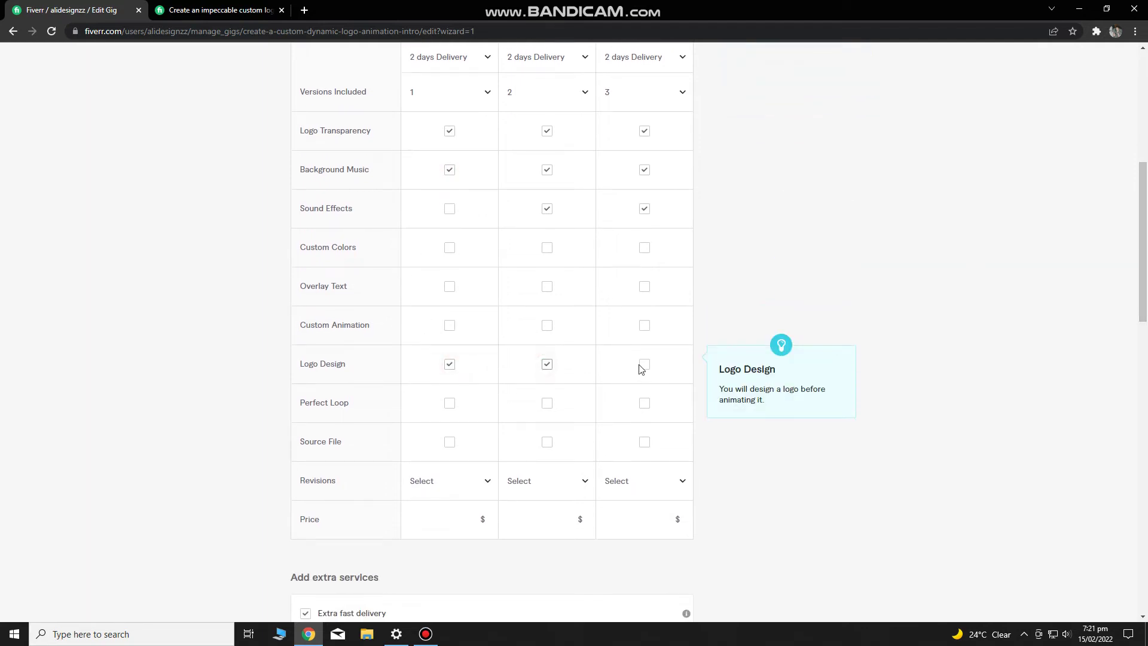
{"action": "left_click", "coordinate": [447, 364]}
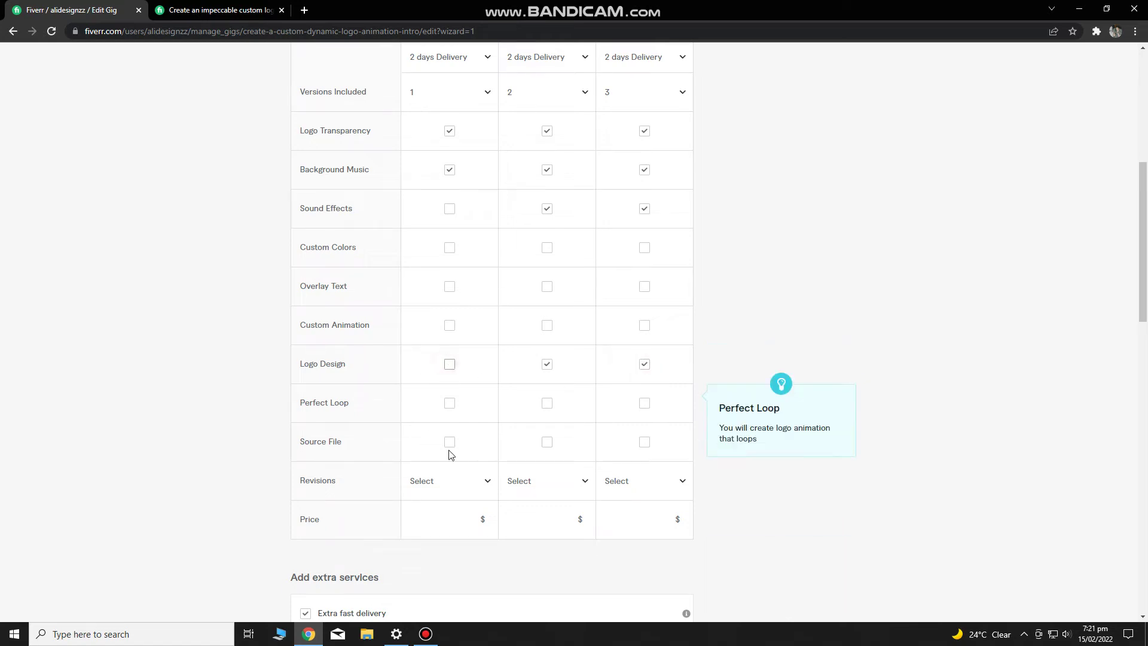
{"action": "left_click", "coordinate": [645, 443]}
- Set the revisions of the Basic, Standard and Premium packages to UNLIMITED
{"action": "left_click", "coordinate": [444, 483]}
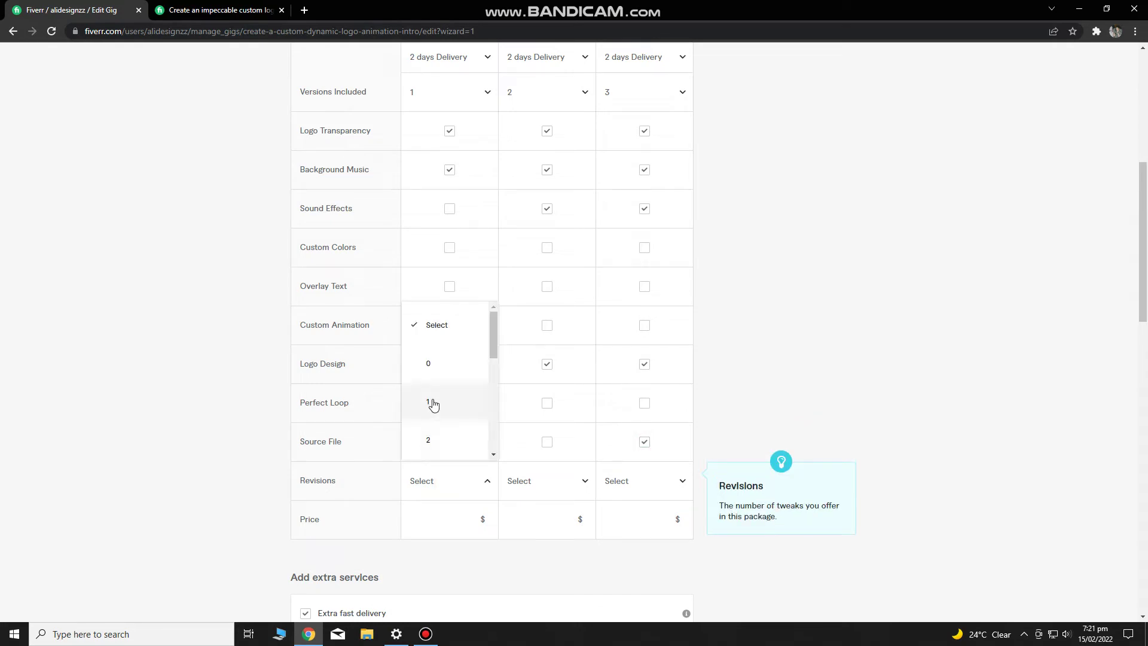
{"action": "left_click_drag", "start_coordinate": [493, 355], "coordinate": [479, 441]}
{"action": "left_click", "coordinate": [479, 438]}
{"action": "left_click", "coordinate": [532, 481]}
{"action": "scroll", "coordinate": [595, 451], "scroll_direction": "down", "scroll_amount": 3}
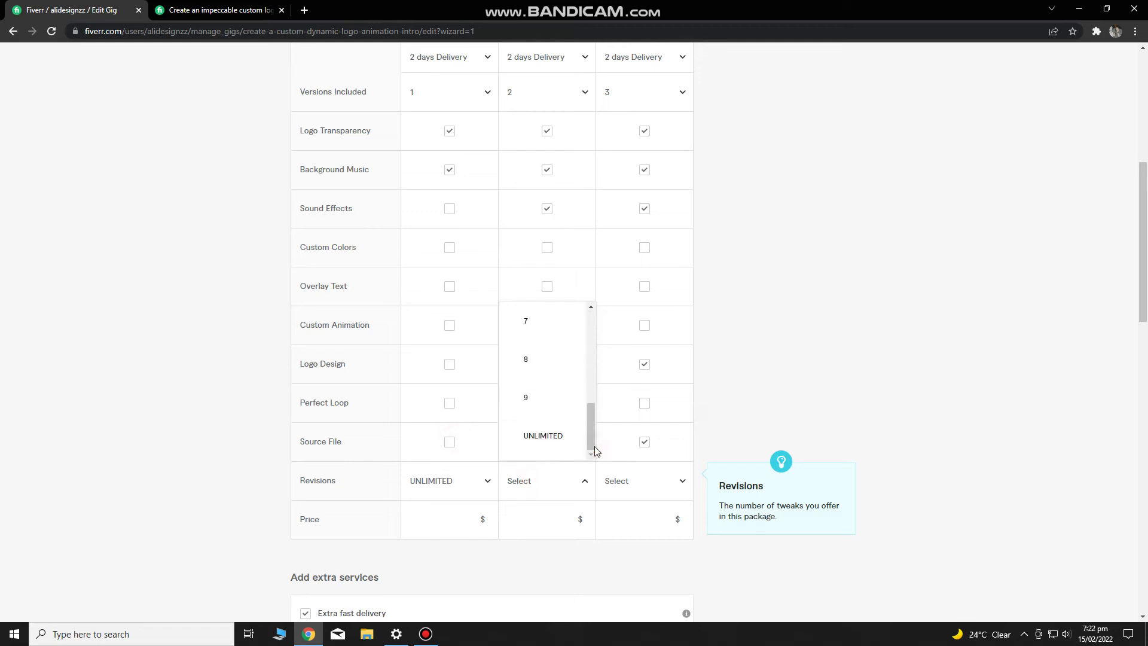
{"action": "left_click", "coordinate": [558, 440]}
{"action": "left_click", "coordinate": [642, 486]}
{"action": "scroll", "coordinate": [687, 440], "scroll_direction": "down", "scroll_amount": 4}
{"action": "scroll", "coordinate": [686, 447], "scroll_direction": "down", "scroll_amount": 2}
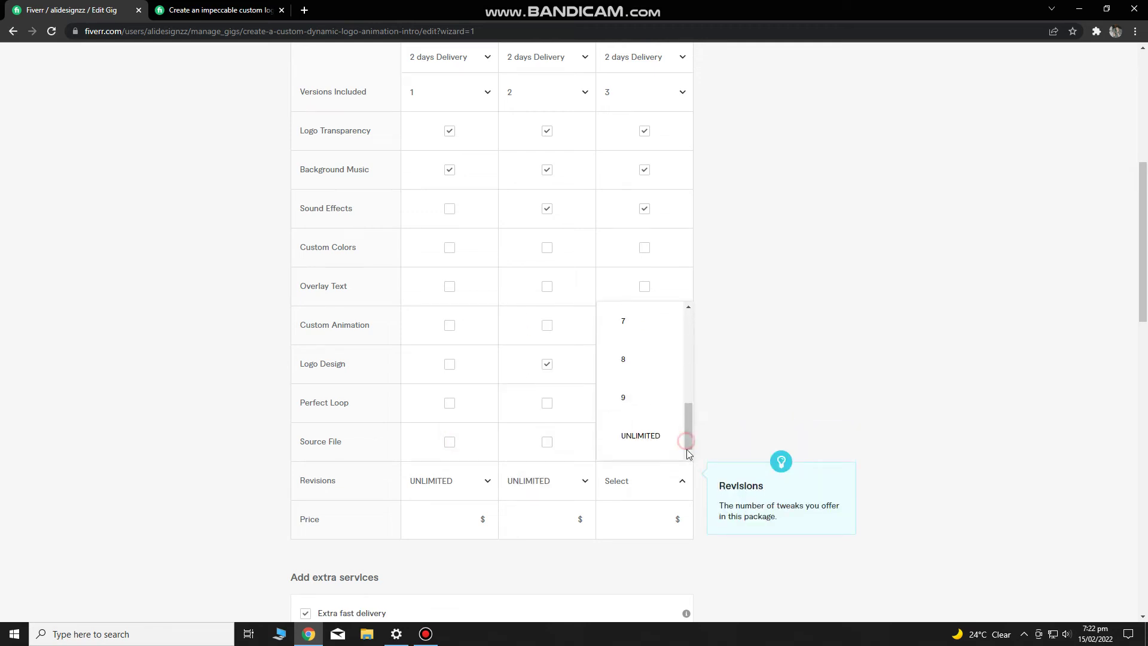
{"action": "left_click", "coordinate": [653, 440]}
- Check the reference gig's package prices and set the new gig's prices to $50 for Basic, $100 for Standard and $150 for Premium
{"action": "scroll", "coordinate": [1146, 299], "scroll_direction": "down", "scroll_amount": 3}
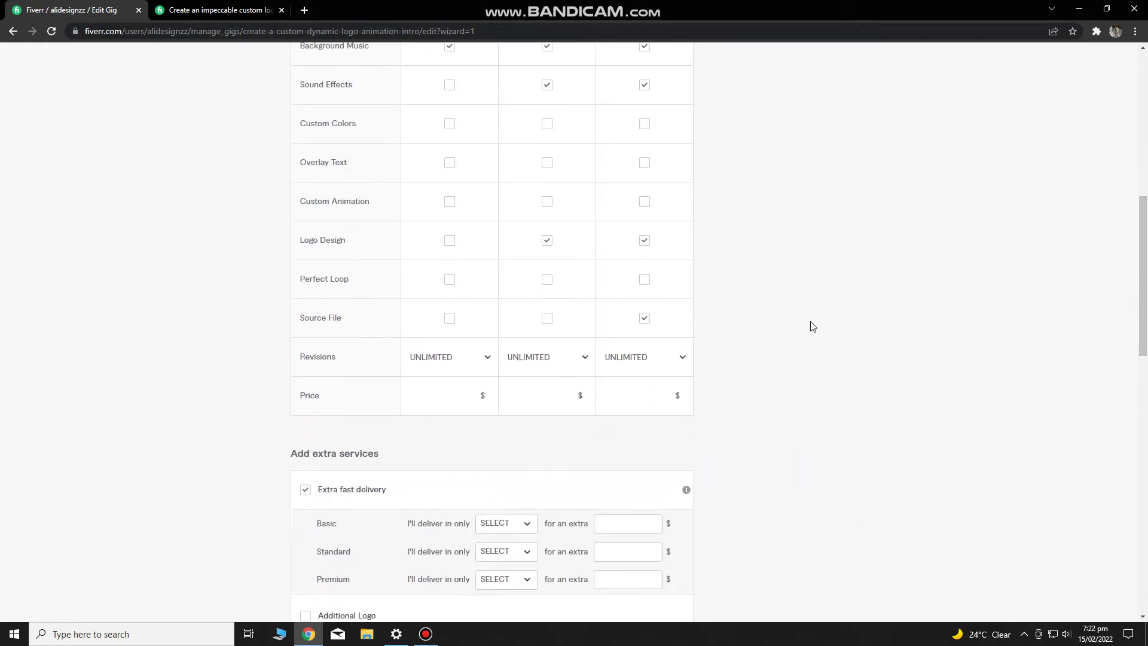
{"action": "left_click", "coordinate": [183, 10]}
{"action": "left_click", "coordinate": [1100, 297]}
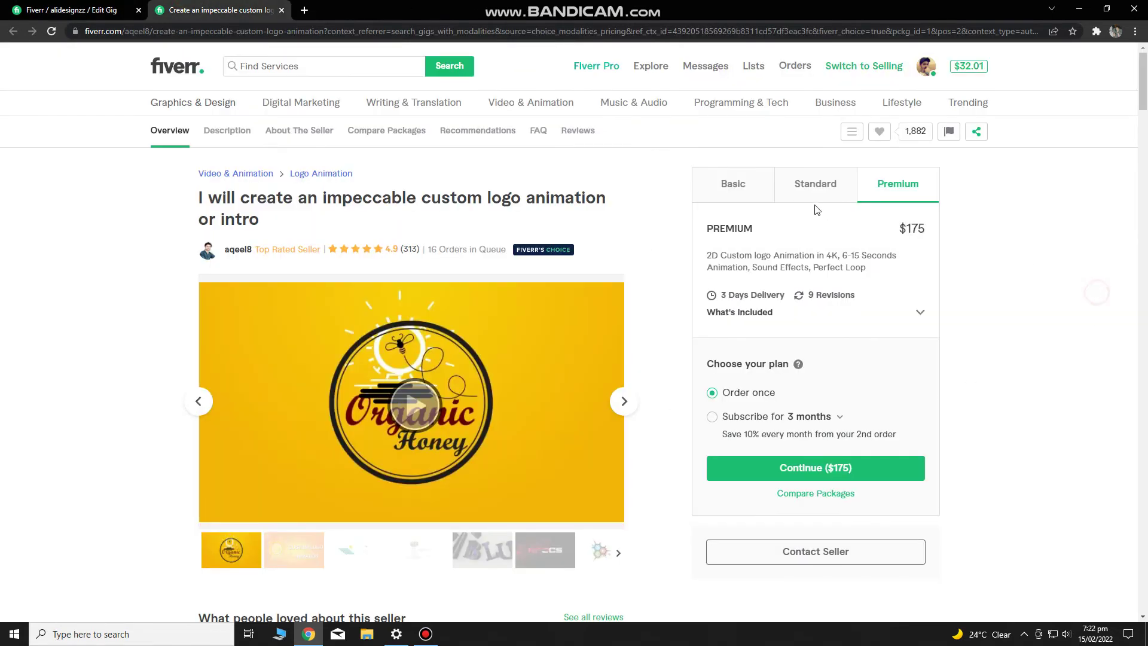
{"action": "left_click", "coordinate": [791, 202]}
{"action": "left_click", "coordinate": [739, 190]}
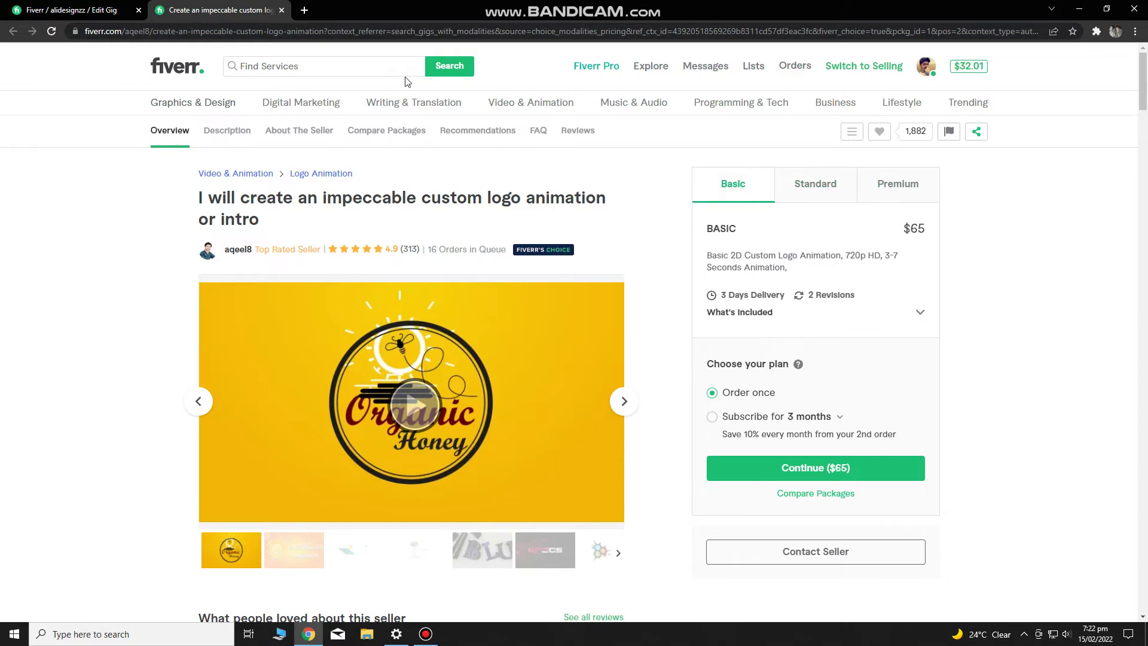
{"action": "left_click", "coordinate": [126, 8]}
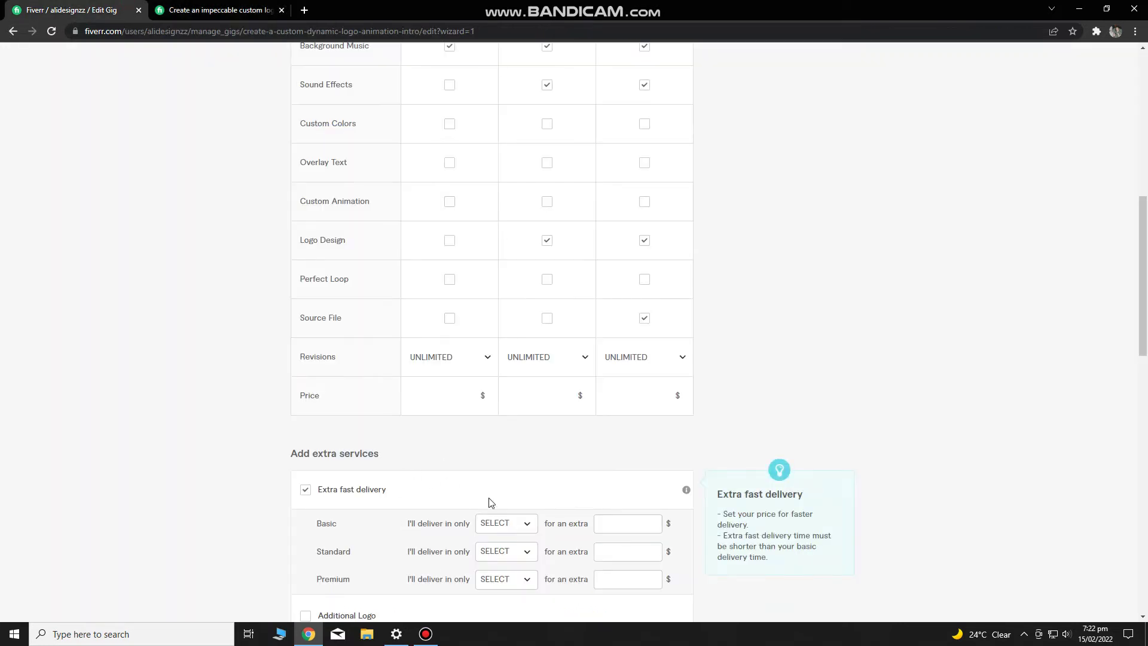
{"action": "type", "text": "5"}
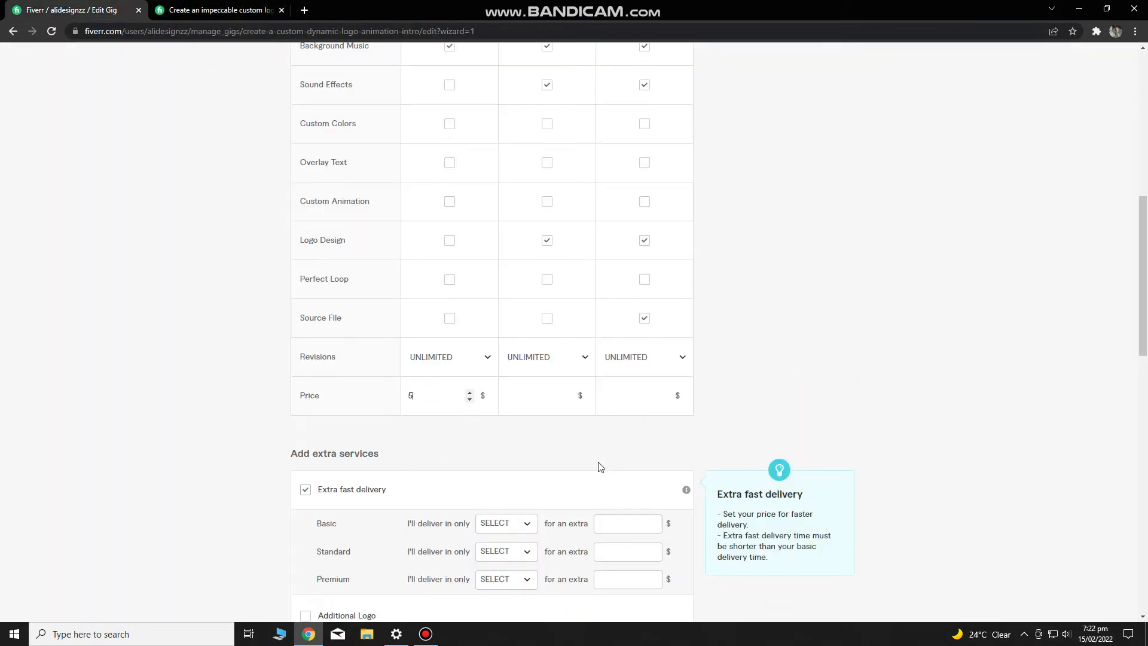
{"action": "type", "text": "0"}
{"action": "left_click", "coordinate": [567, 392]}
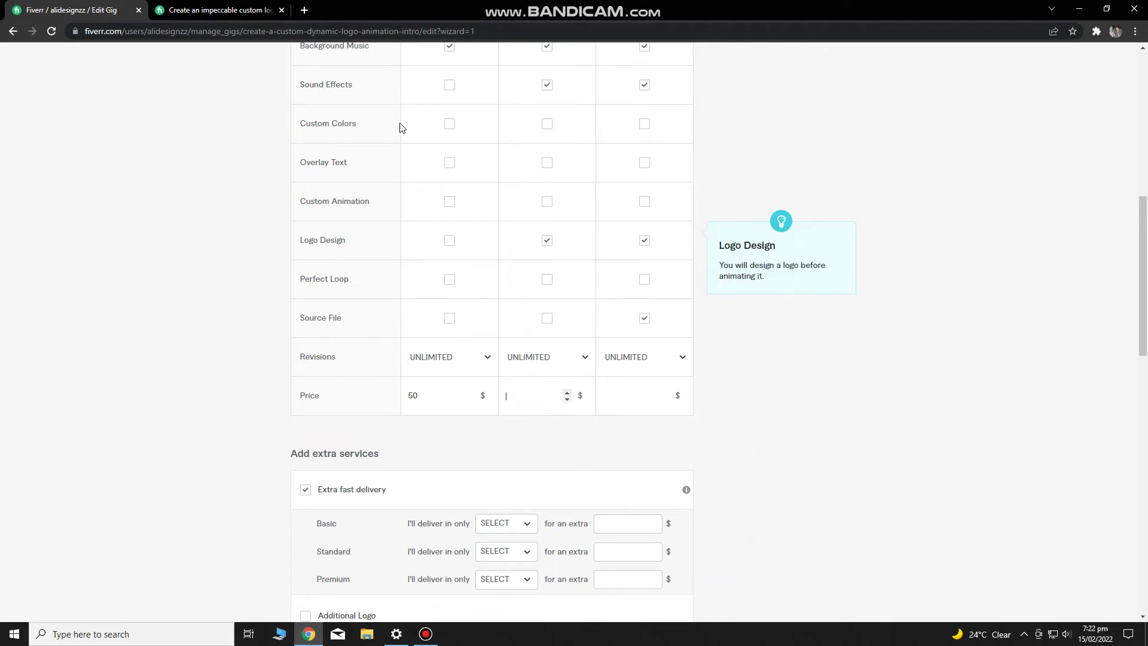
{"action": "type", "text": "00"}
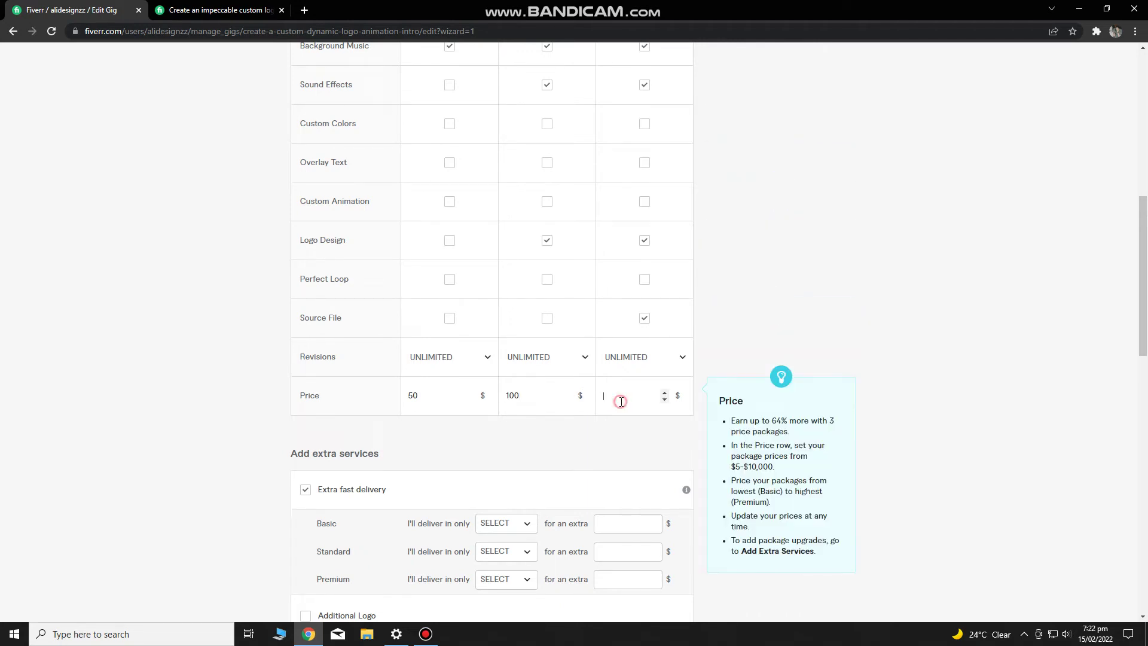
{"action": "left_click", "coordinate": [628, 395]}
{"action": "type", "text": "150"}
{"action": "left_click", "coordinate": [1002, 402]}
- Offer 1-day extra fast delivery for all three packages, charging an extra $5 for Standard and $10 for Premium
{"action": "left_click_drag", "start_coordinate": [1143, 262], "coordinate": [1146, 339]}
{"action": "left_click", "coordinate": [517, 419]}
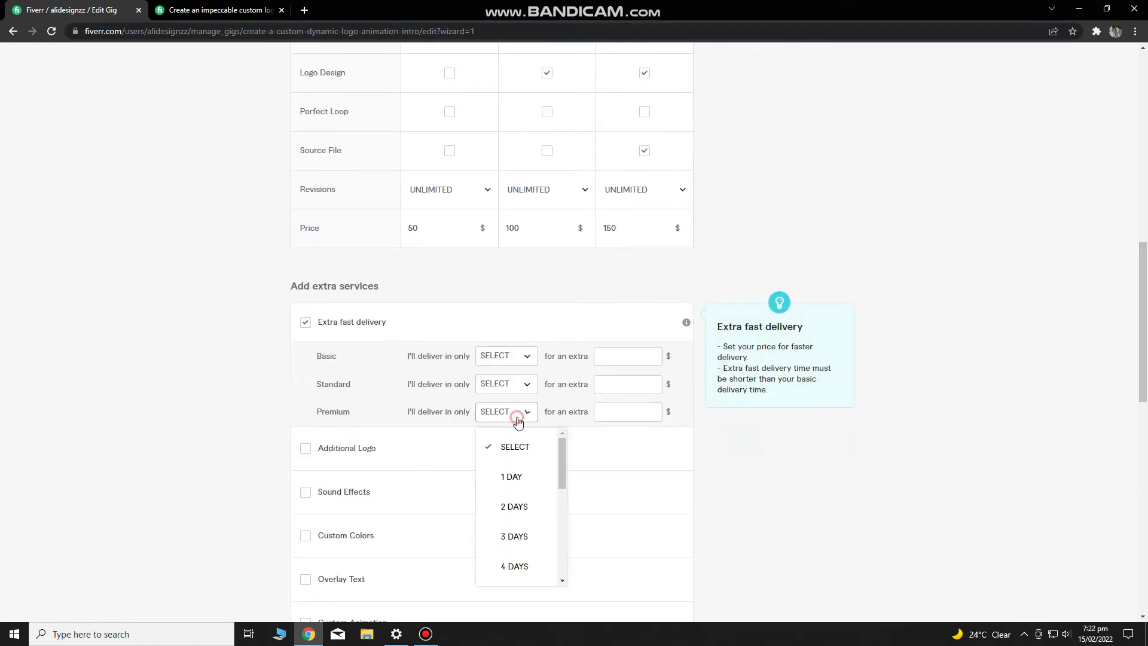
{"action": "left_click", "coordinate": [511, 479]}
{"action": "left_click", "coordinate": [623, 412]}
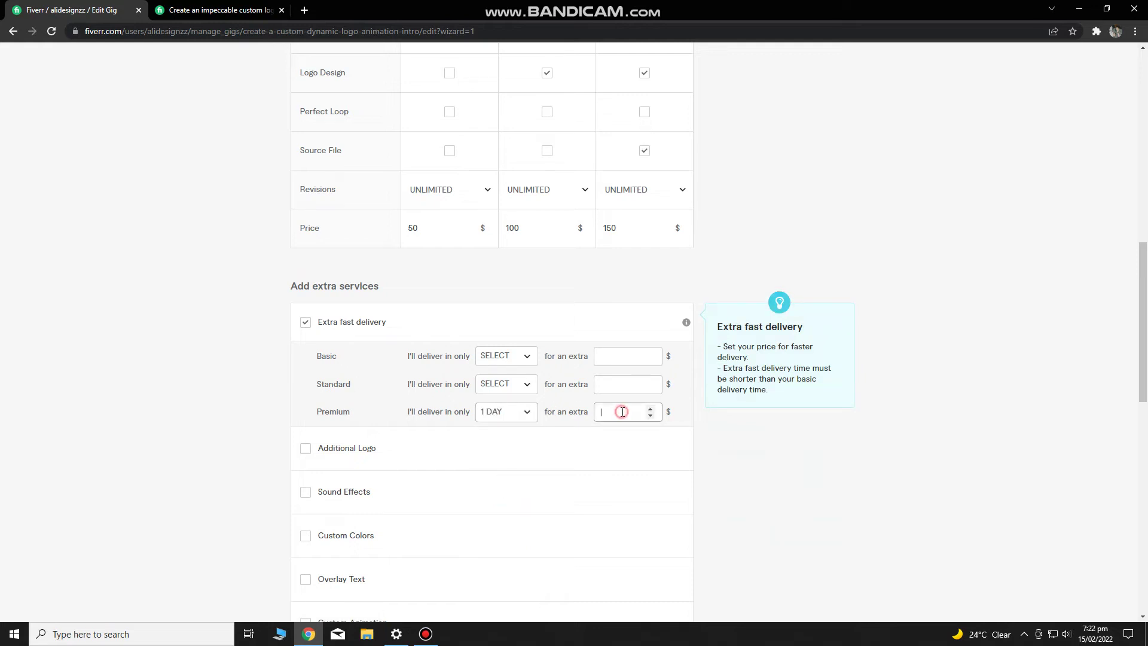
{"action": "type", "text": "5"}
{"action": "left_click", "coordinate": [499, 391]}
{"action": "left_click", "coordinate": [511, 448]}
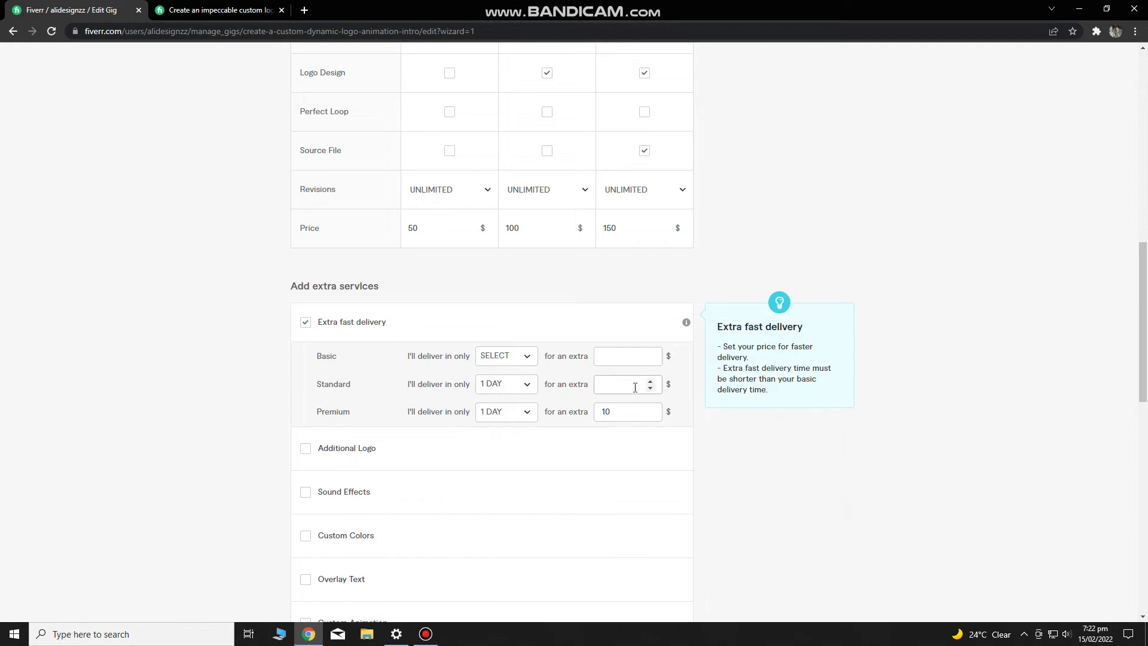
{"action": "left_click", "coordinate": [527, 356]}
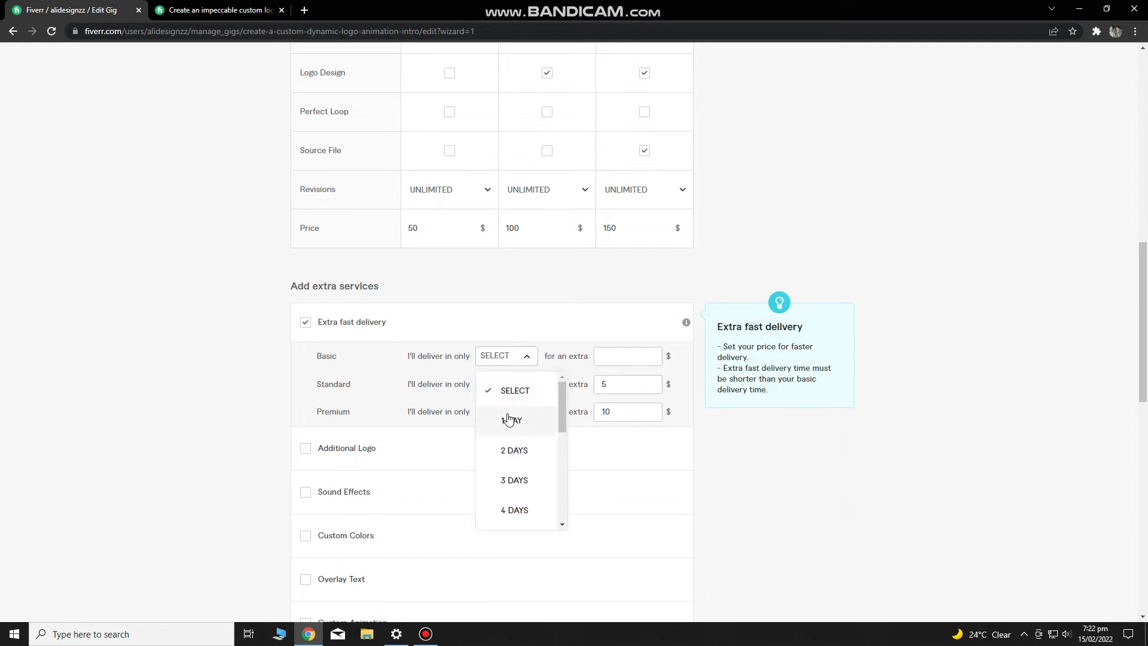
{"action": "left_click", "coordinate": [512, 418]}
{"action": "left_click", "coordinate": [650, 354]}
- Exclude the Additional Revision extra, then save the pricing and continue to the description stage
{"action": "left_click_drag", "start_coordinate": [1142, 333], "coordinate": [1145, 450]}
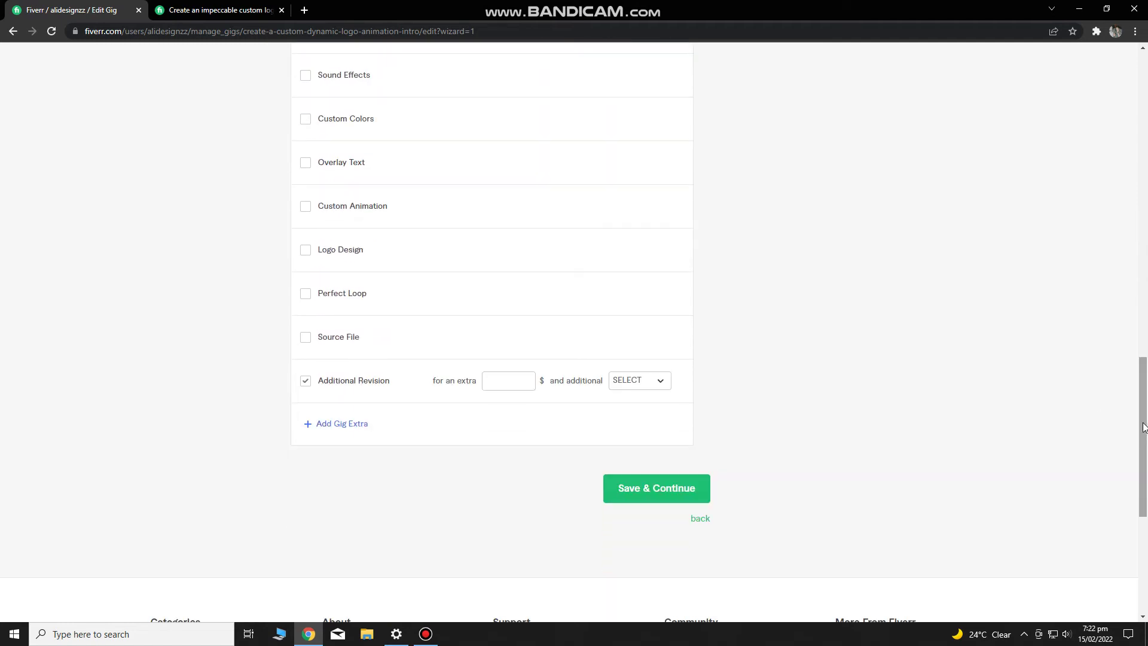
{"action": "left_click", "coordinate": [305, 381]}
{"action": "left_click", "coordinate": [630, 495]}
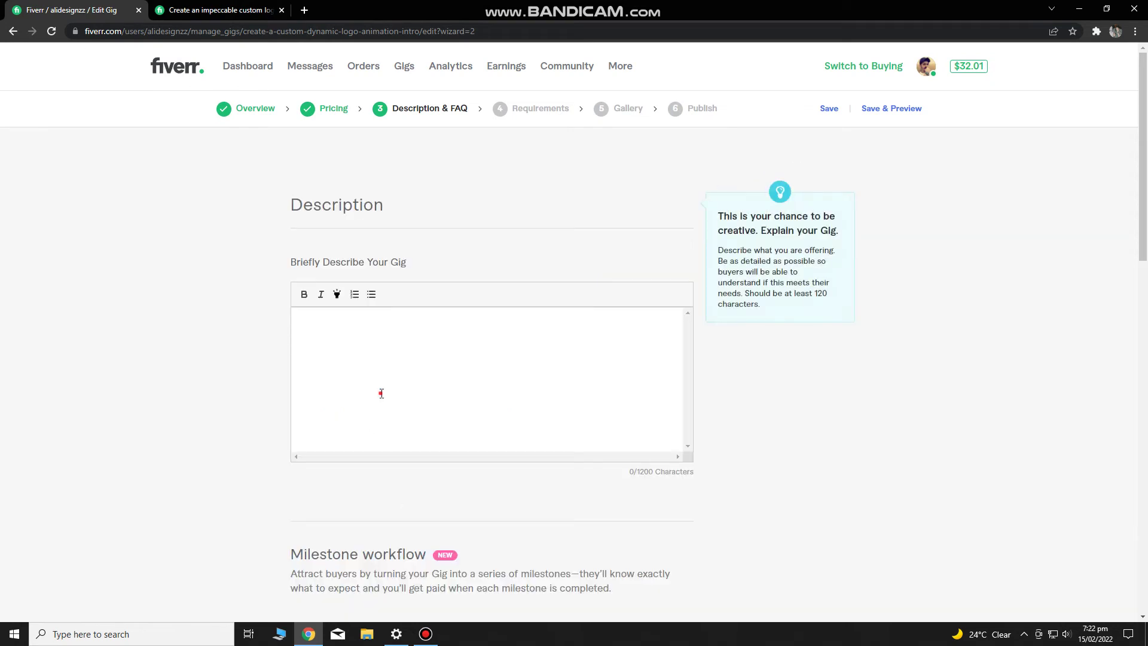
- Copy the reference gig's full "About This Gig" text into the new gig's description and review it
{"action": "left_click", "coordinate": [215, 9]}
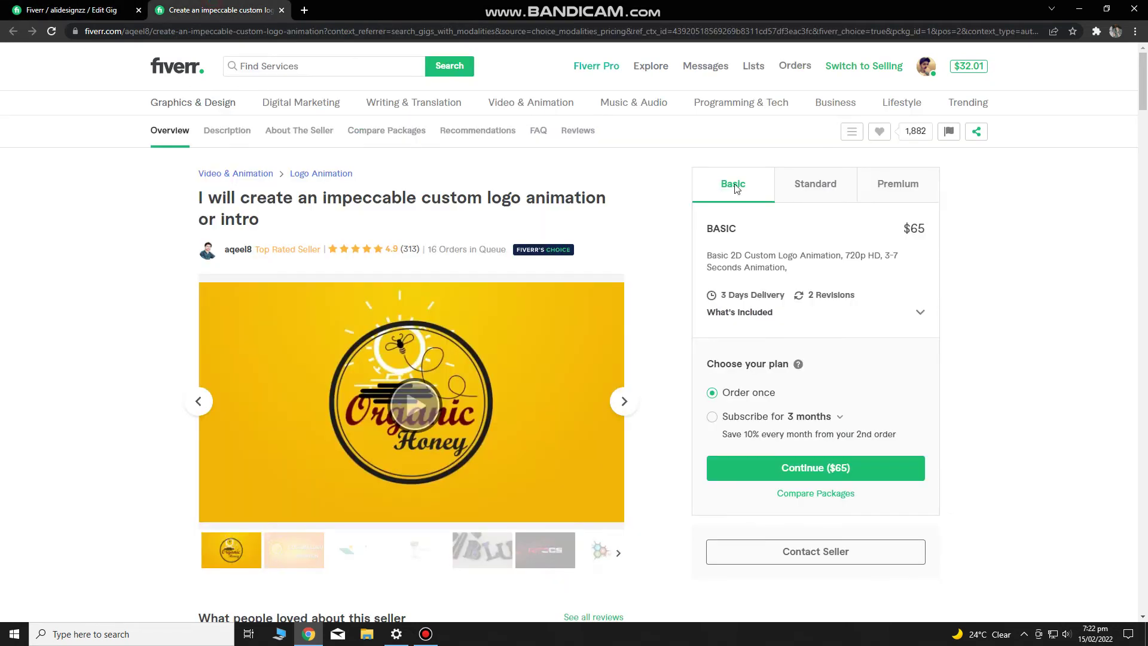
{"action": "left_click_drag", "start_coordinate": [1143, 84], "coordinate": [1144, 164]}
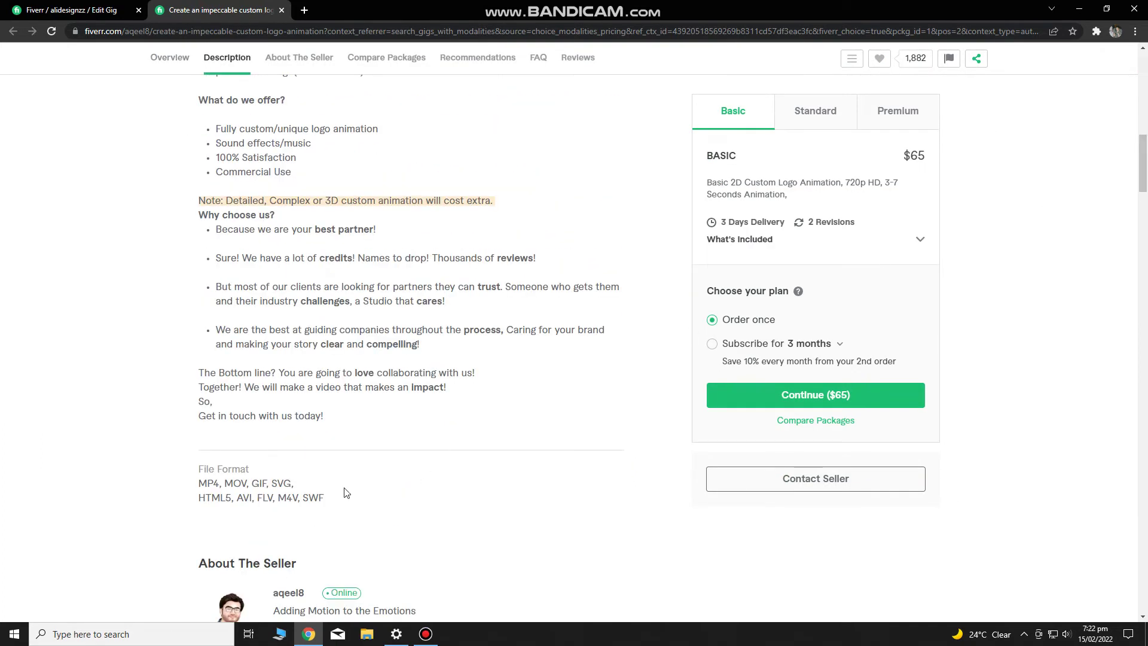
{"action": "left_click_drag", "start_coordinate": [325, 422], "coordinate": [197, 195]}
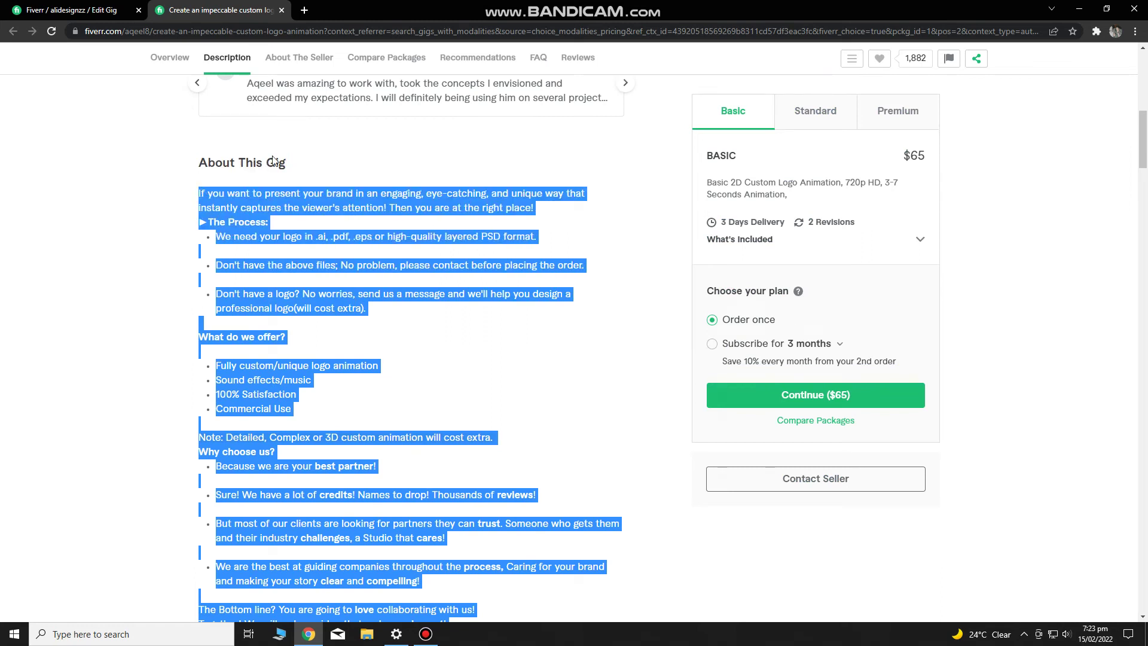
{"action": "left_click", "coordinate": [136, 7]}
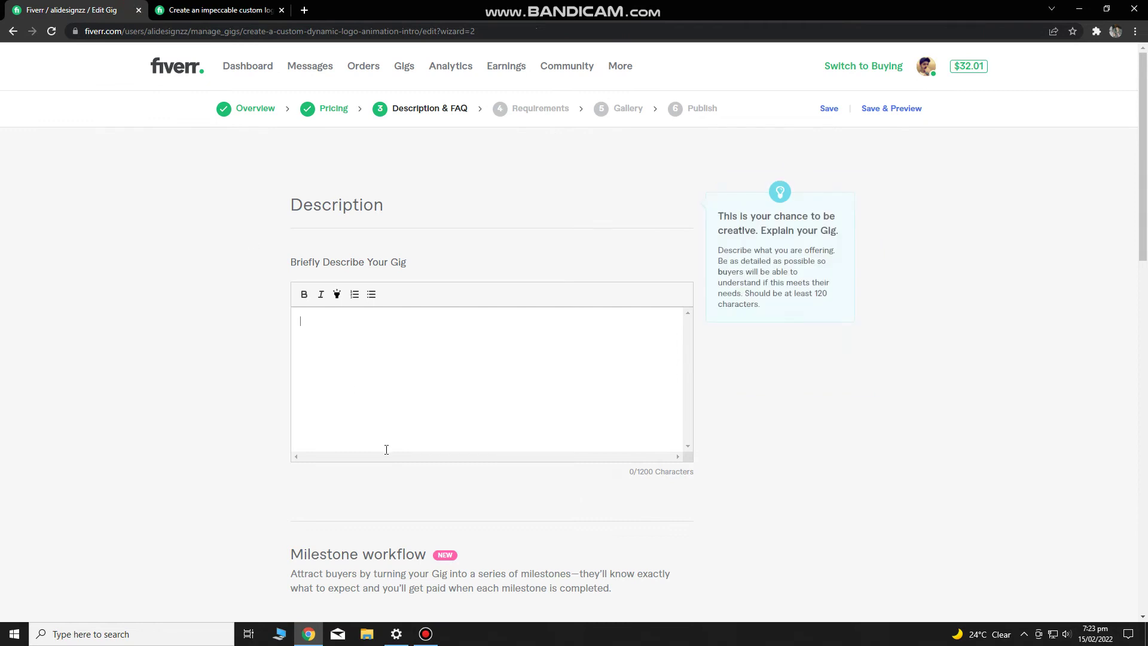
{"action": "left_click", "coordinate": [368, 367]}
{"action": "key", "text": "ctrl+v"}
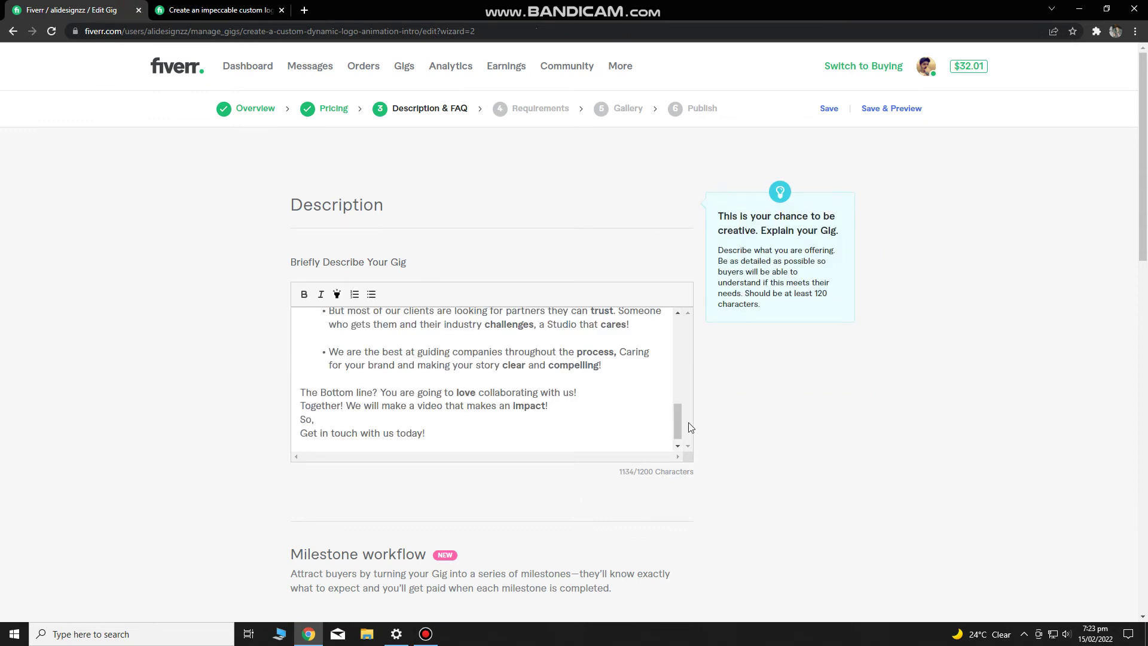
{"action": "left_click_drag", "start_coordinate": [677, 430], "coordinate": [680, 335]}
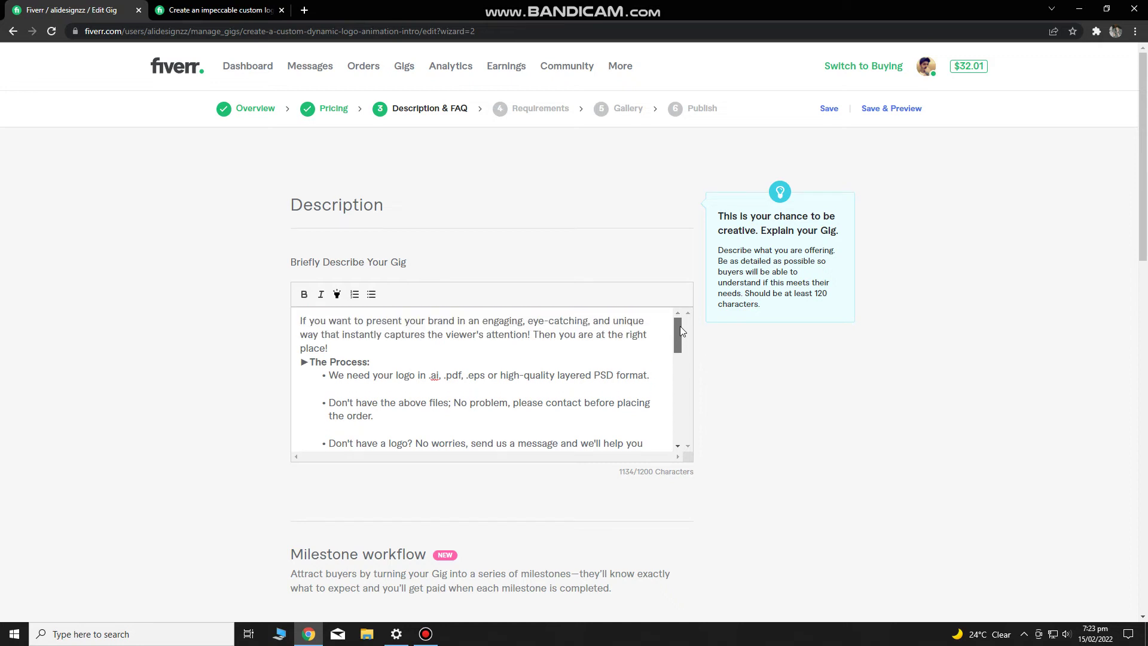
{"action": "left_click_drag", "start_coordinate": [680, 332], "coordinate": [680, 435]}
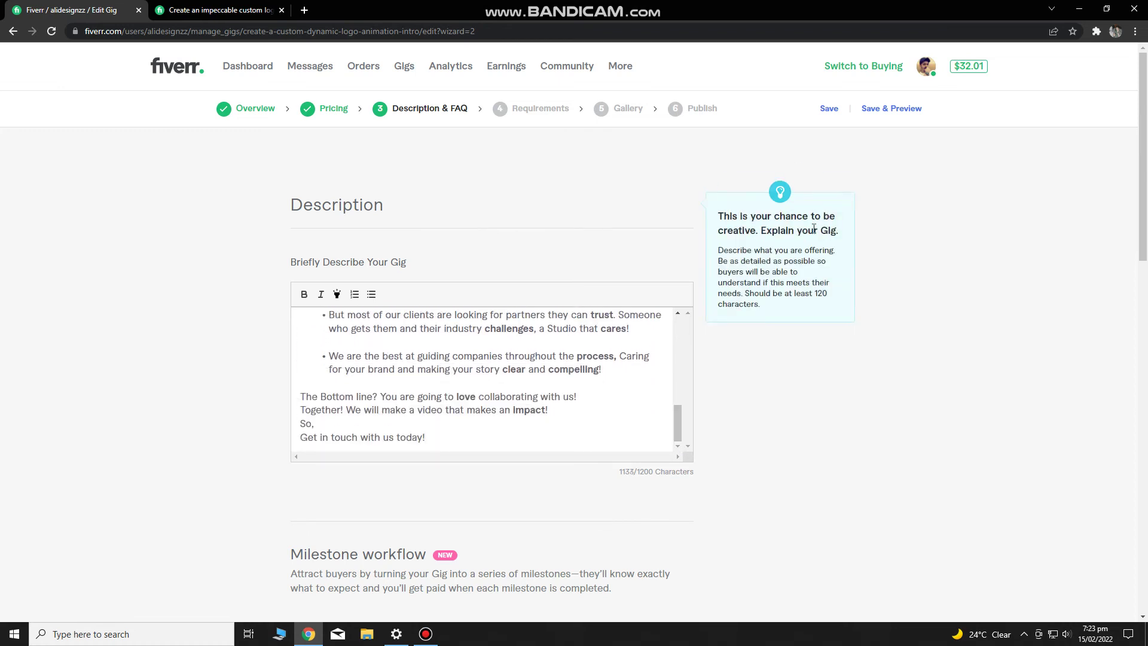
- Start a new question-and-answer entry under the gig's Frequently Asked Questions
{"action": "left_click_drag", "start_coordinate": [1143, 226], "coordinate": [1146, 434]}
{"action": "mouse_move", "coordinate": [734, 413]}
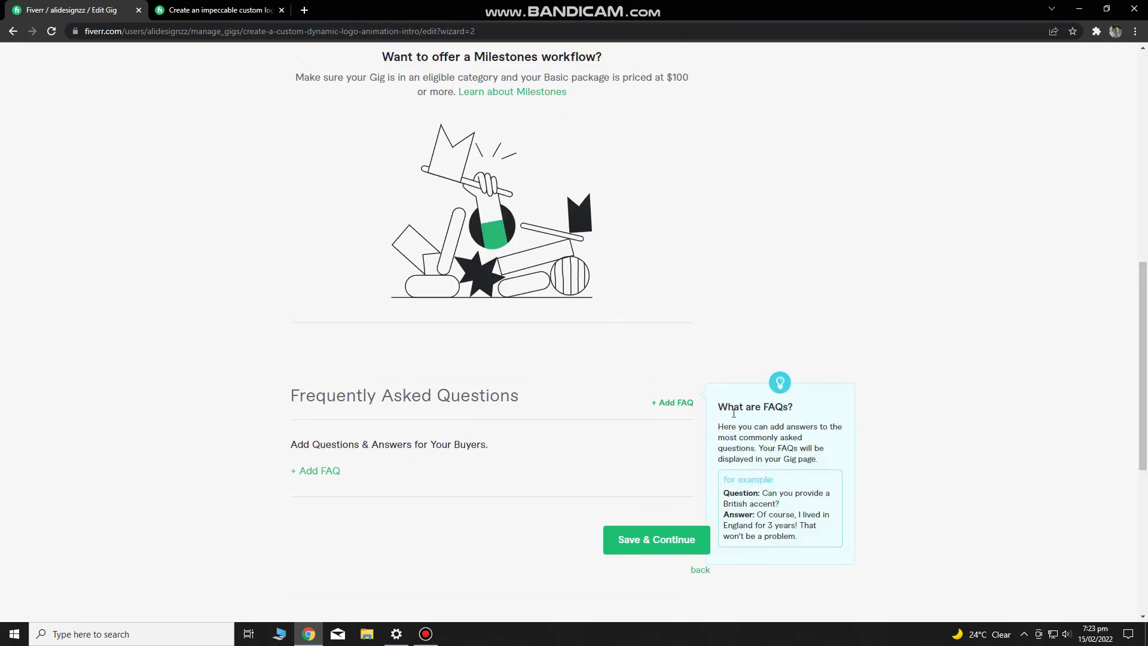
{"action": "left_click", "coordinate": [682, 406]}
{"action": "scroll", "coordinate": [956, 227], "scroll_direction": "down", "scroll_amount": 4}
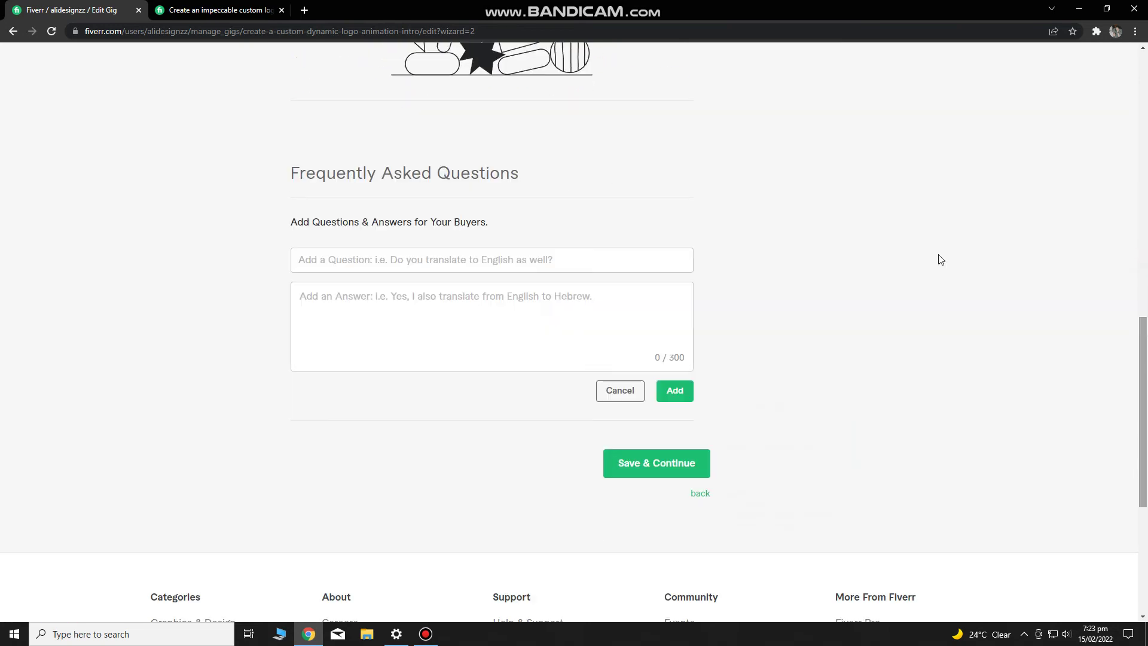
- Copy the reference gig's first FAQ question, "Do you offer 3D animations?", into the new FAQ entry's question
{"action": "left_click", "coordinate": [221, 10]}
{"action": "left_click", "coordinate": [377, 274]}
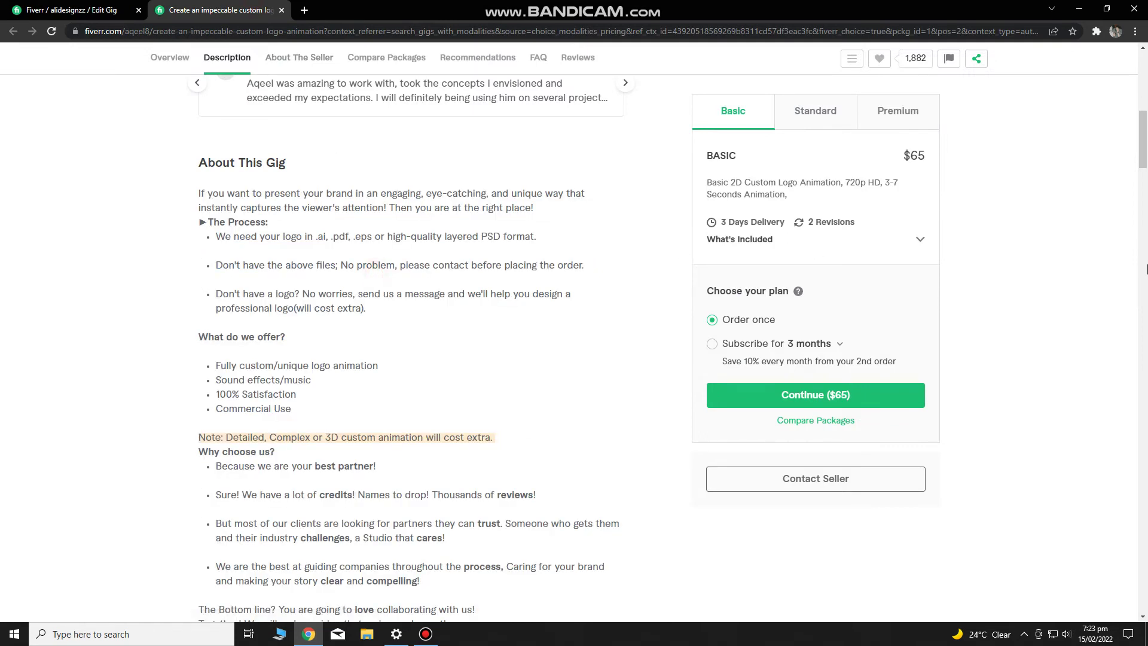
{"action": "left_click", "coordinate": [1145, 269]}
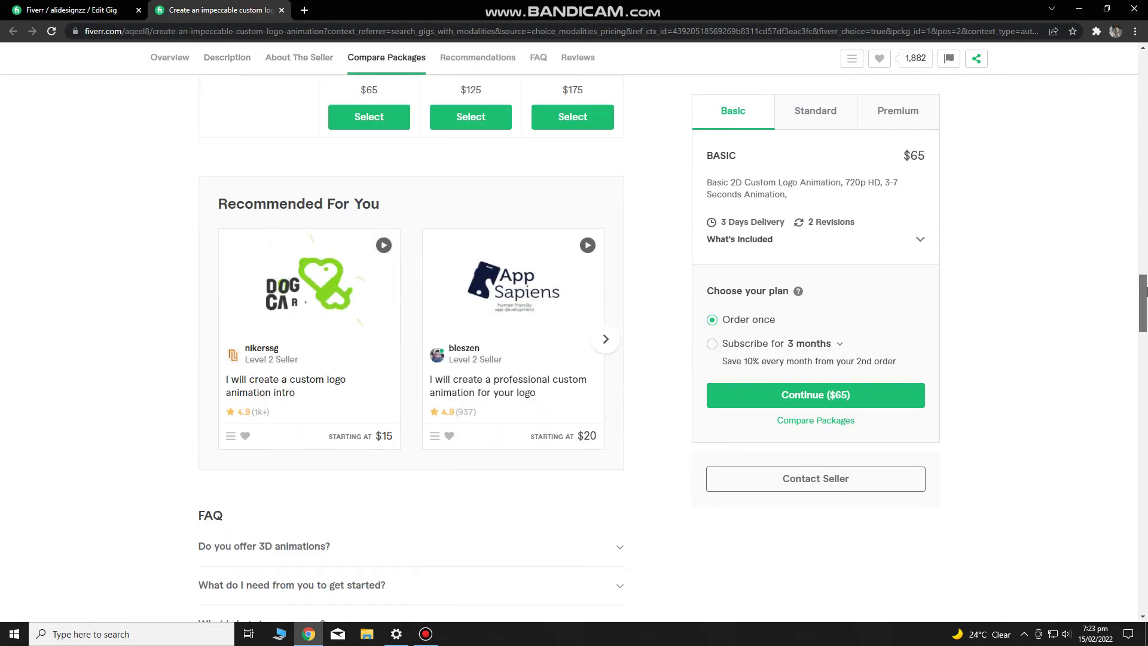
{"action": "scroll", "coordinate": [1145, 291], "scroll_direction": "down", "scroll_amount": 5}
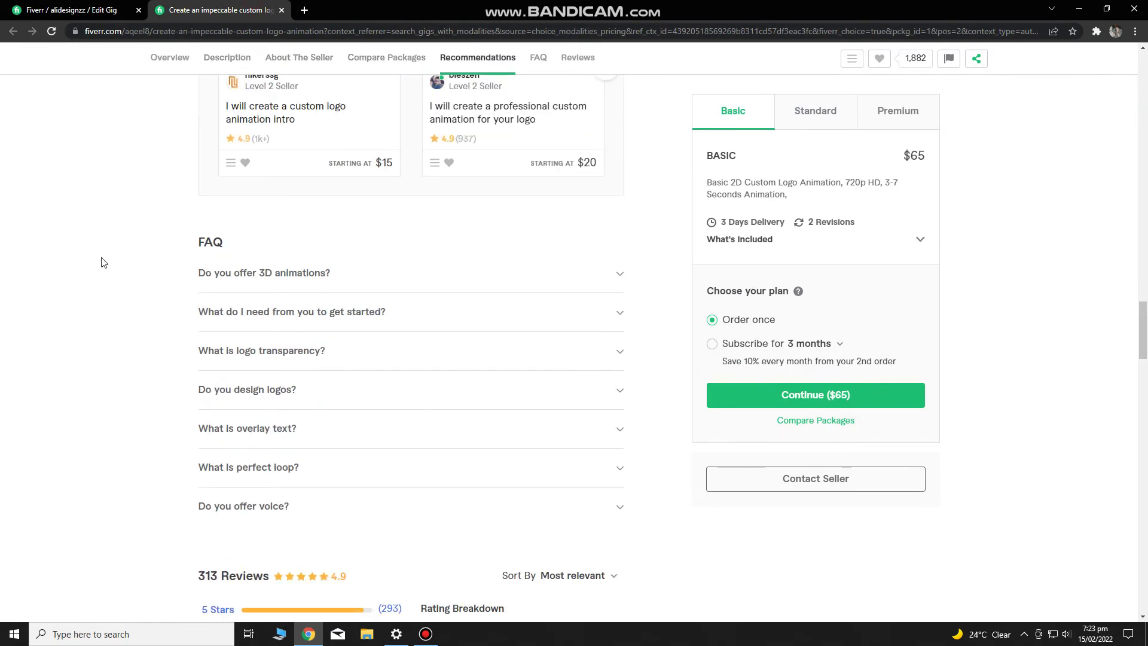
{"action": "left_click_drag", "start_coordinate": [191, 272], "coordinate": [341, 275]}
{"action": "key", "text": "ctrl+c"}
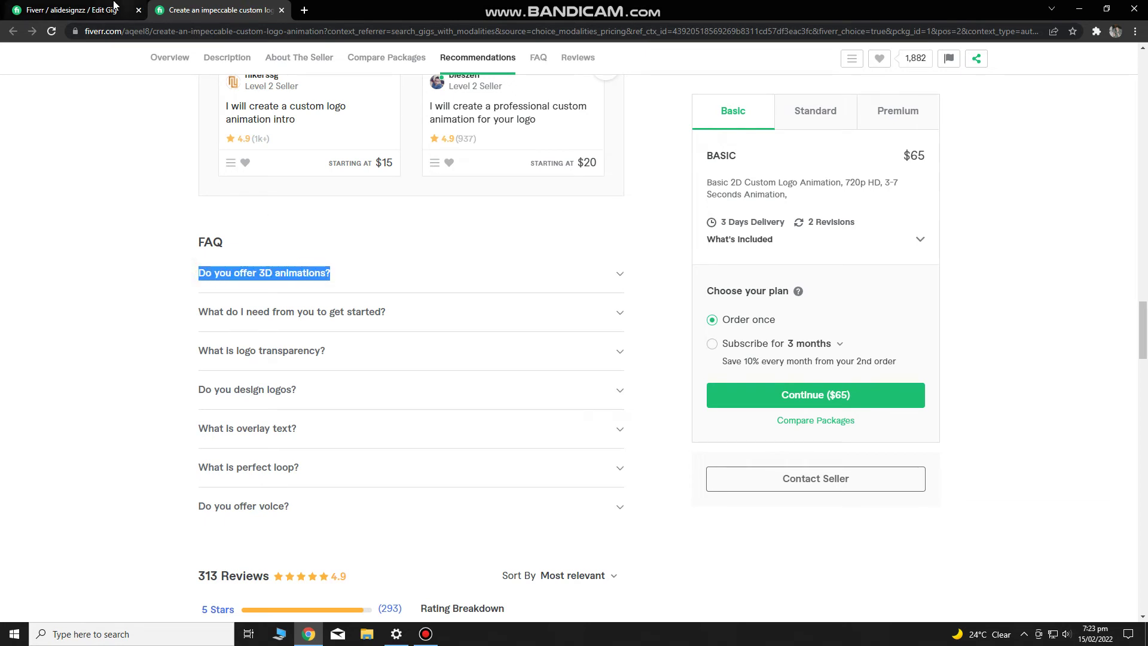
{"action": "left_click", "coordinate": [72, 9]}
{"action": "left_click", "coordinate": [324, 259]}
{"action": "key", "text": "ctrl+v"}
- Copy the reference gig's answer about 3D animations into the new FAQ entry's answer and add the entry
{"action": "left_click", "coordinate": [372, 297]}
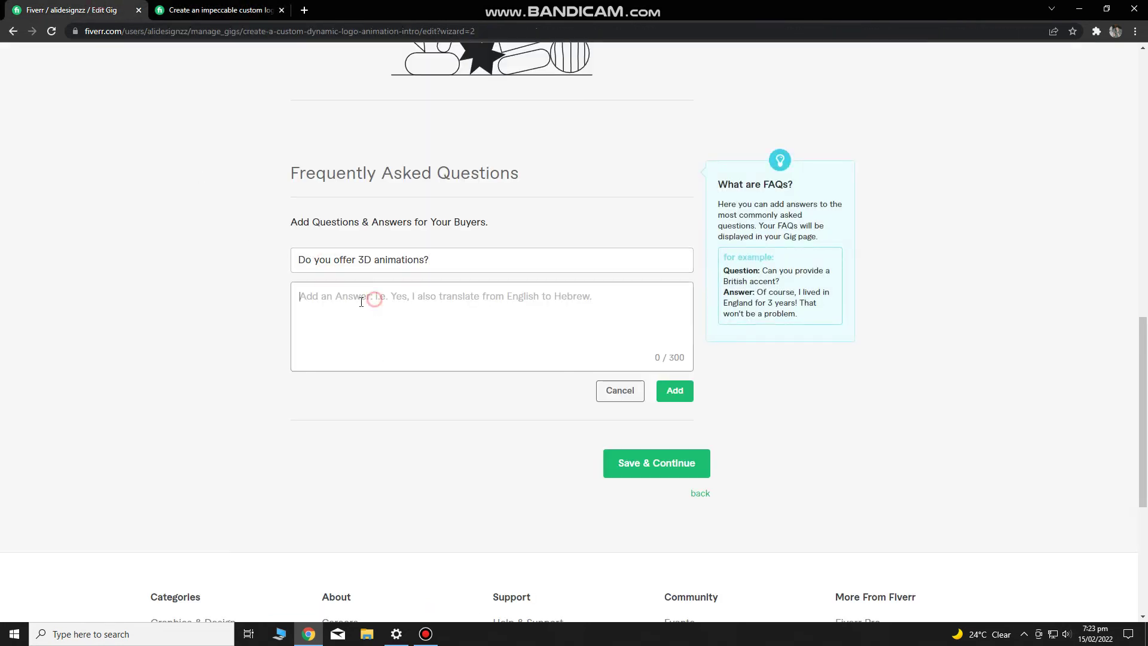
{"action": "left_click", "coordinate": [215, 9]}
{"action": "left_click", "coordinate": [338, 273]}
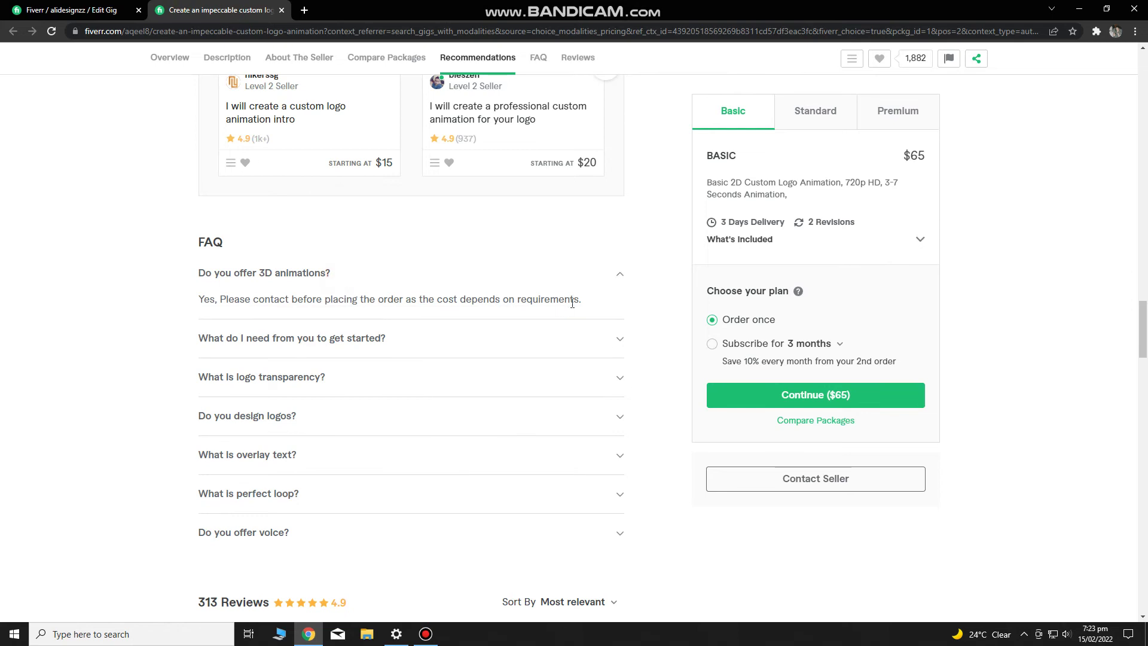
{"action": "left_click_drag", "start_coordinate": [581, 304], "coordinate": [207, 299]}
{"action": "key", "text": "ctrl+c"}
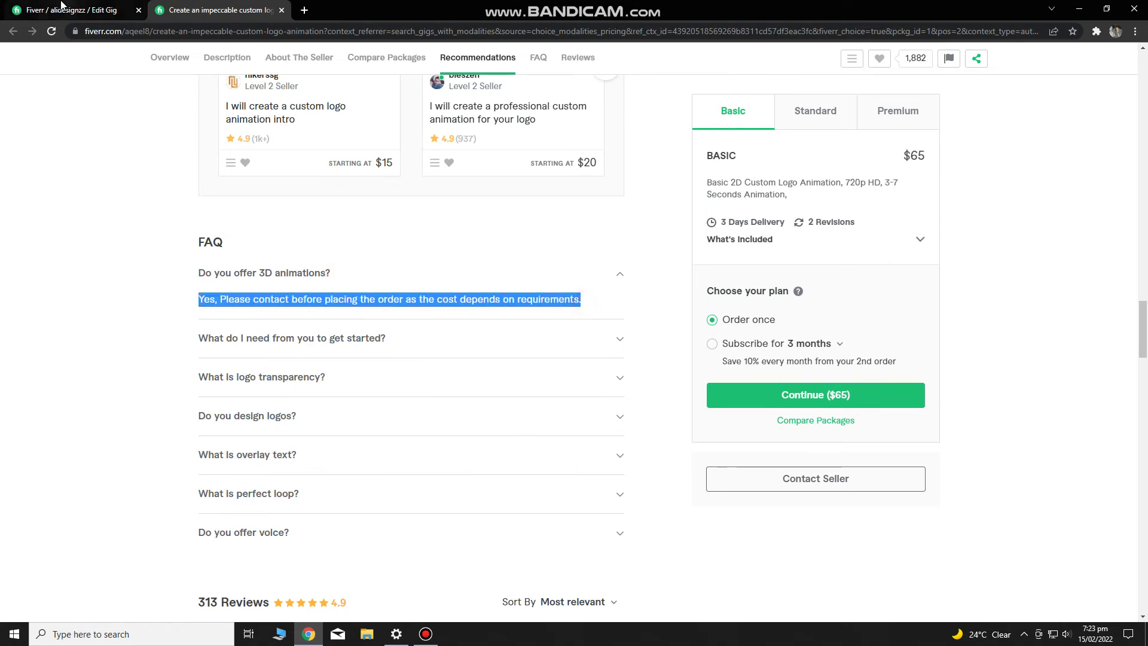
{"action": "left_click", "coordinate": [71, 10]}
{"action": "key", "text": "ctrl+v"}
{"action": "left_click", "coordinate": [675, 391]}
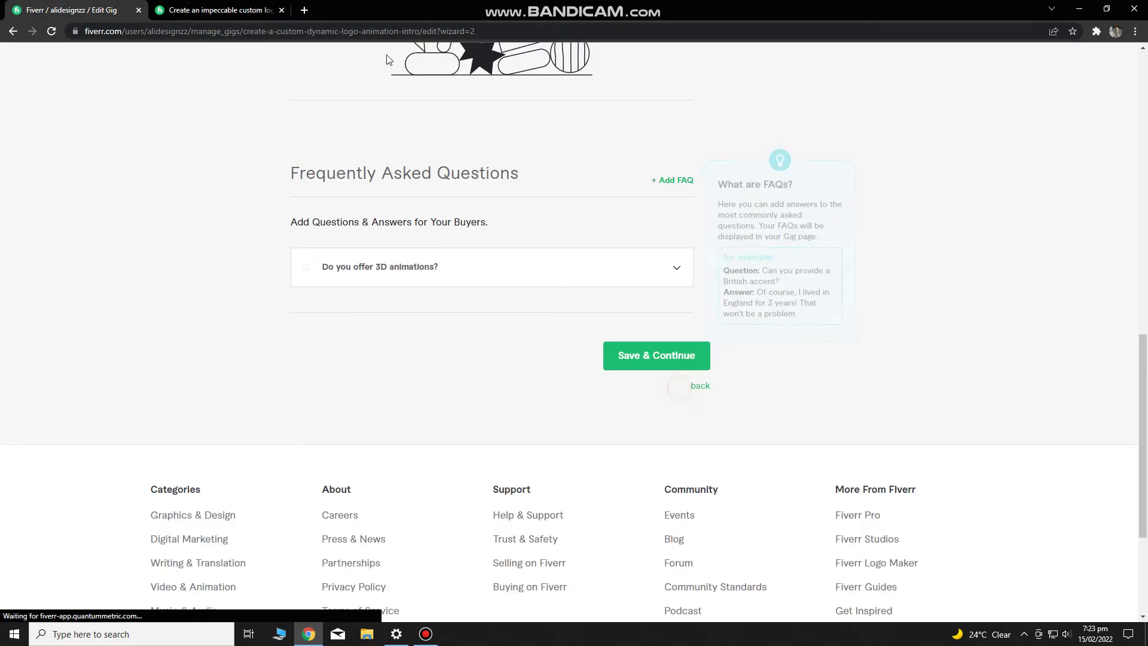
- Start a second FAQ entry and copy the reference gig's question "What do I need from you to get started?" into it
{"action": "left_click", "coordinate": [213, 9]}
{"action": "left_click", "coordinate": [281, 348]}
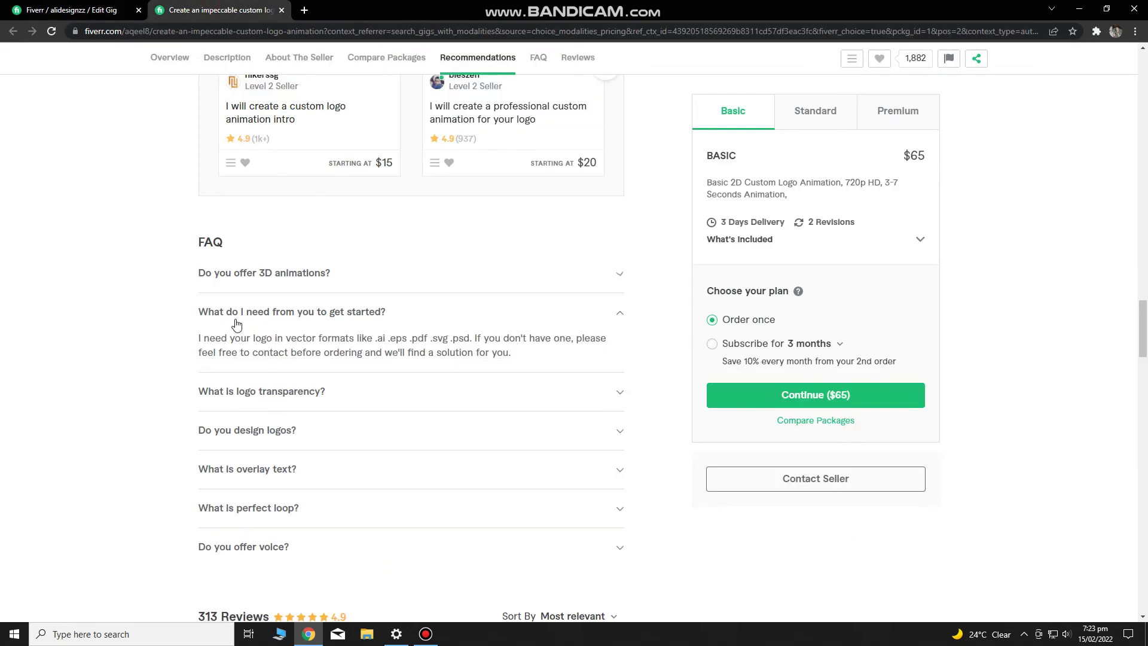
{"action": "left_click_drag", "start_coordinate": [202, 323], "coordinate": [383, 327]}
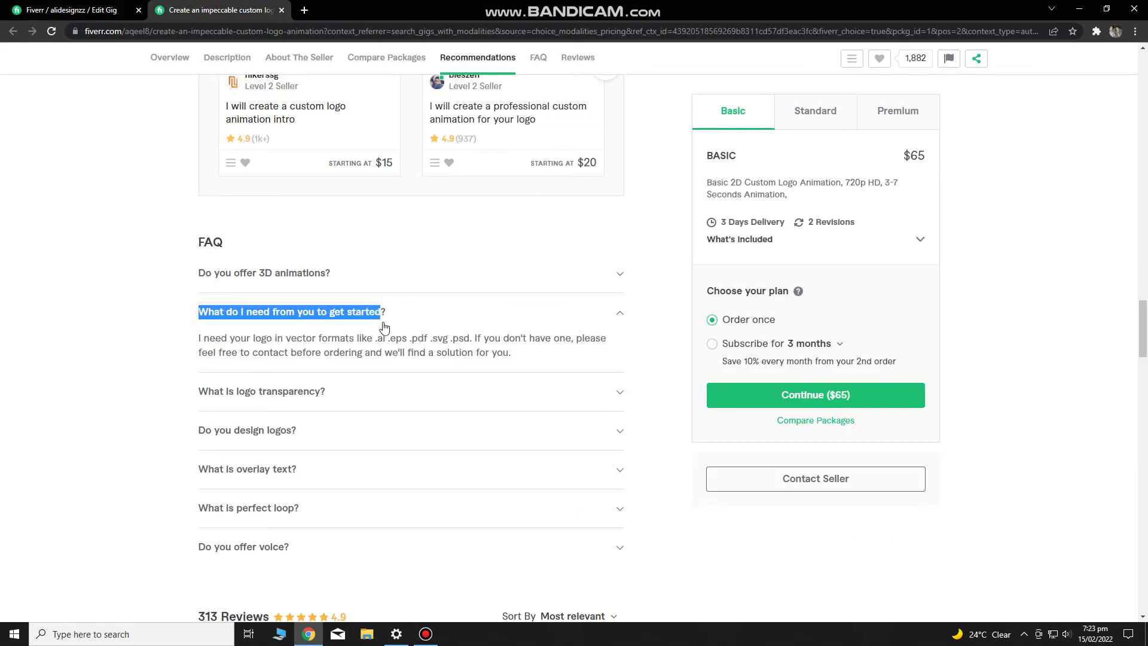
{"action": "key", "text": "ctrl+Tab"}
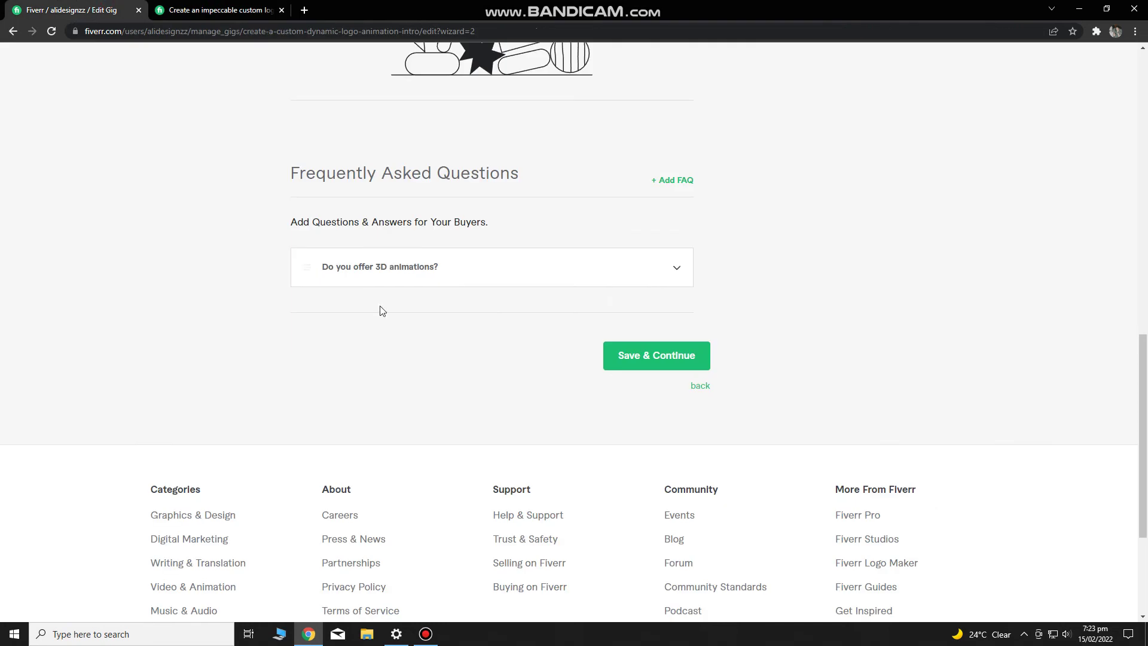
{"action": "left_click", "coordinate": [675, 179]}
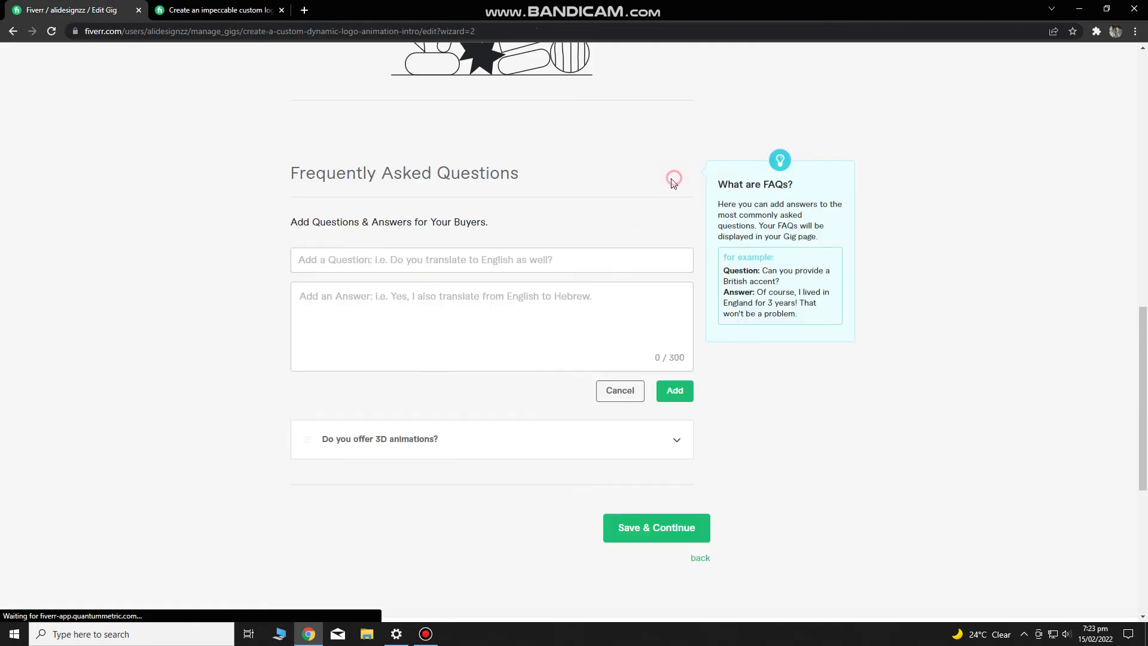
{"action": "left_click", "coordinate": [367, 256]}
{"action": "key", "text": "ctrl+v"}
- Copy the reference gig's answer about required vector logo formats into the second FAQ entry's answer
{"action": "left_click", "coordinate": [346, 320]}
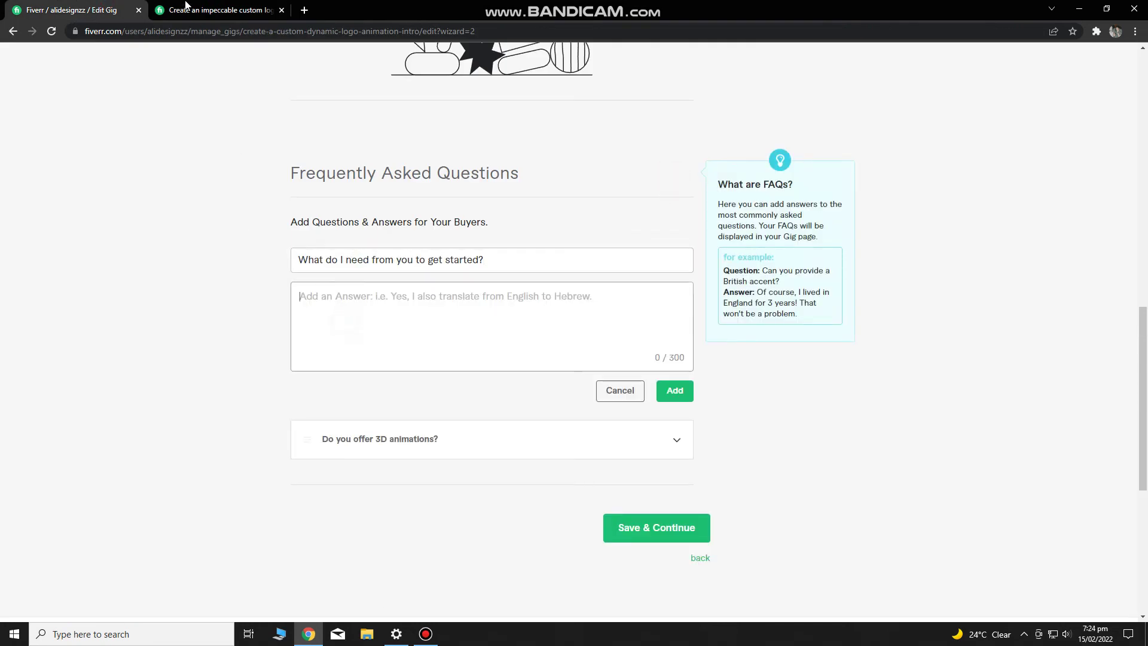
{"action": "key", "text": "ctrl+Tab"}
{"action": "left_click", "coordinate": [333, 313]}
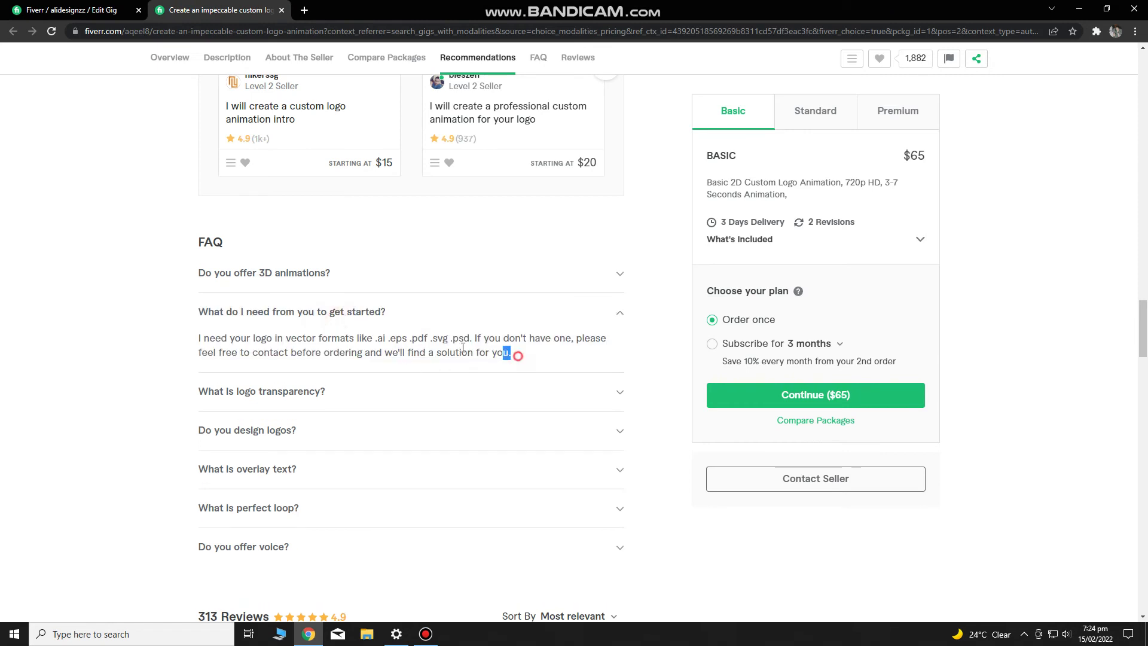
{"action": "left_click_drag", "start_coordinate": [464, 347], "coordinate": [166, 344]}
{"action": "key", "text": "ctrl+c"}
{"action": "key", "text": "ctrl+Tab"}
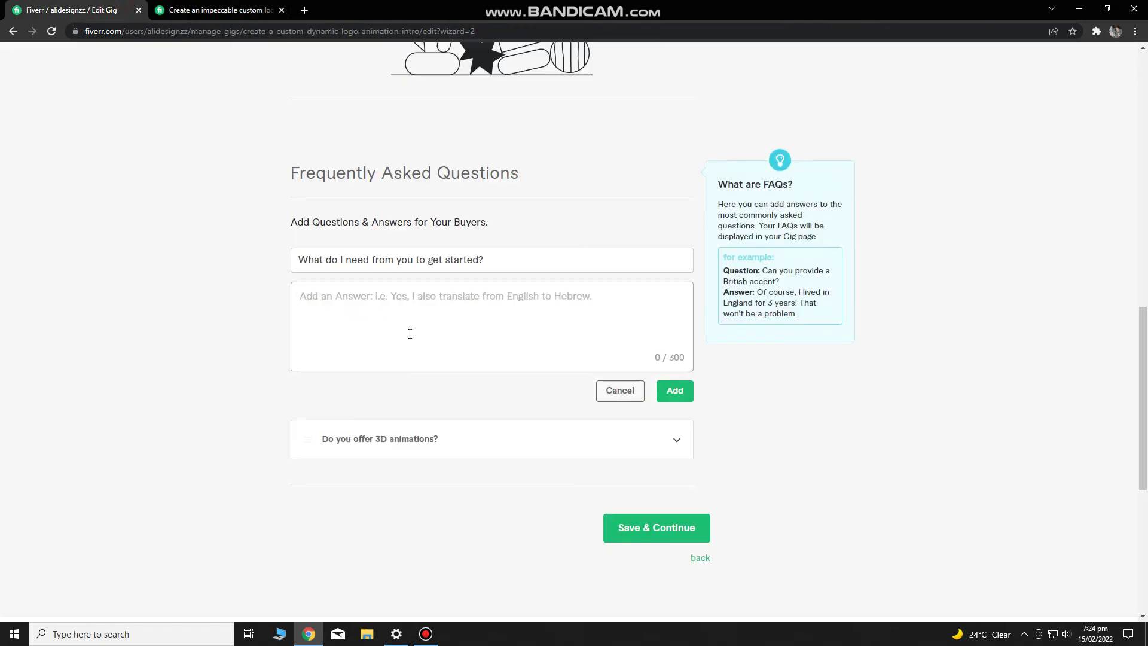
{"action": "key", "text": "ctrl+v"}
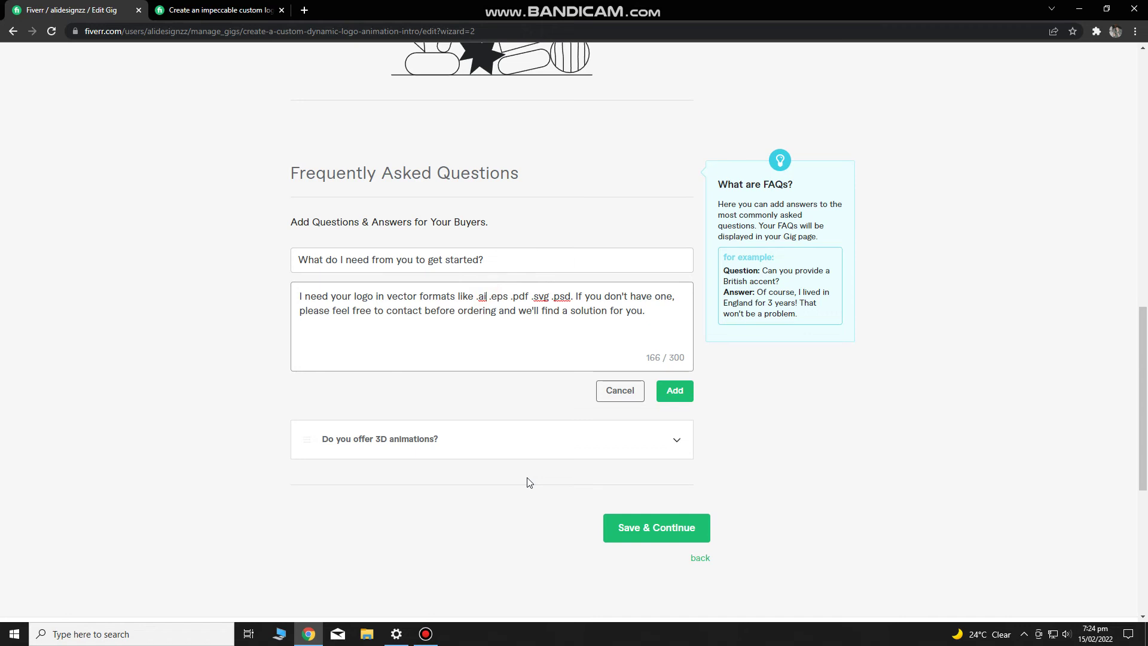
{"action": "key", "text": "ctrl+shift+Left"}
{"action": "type", "text": "os"}
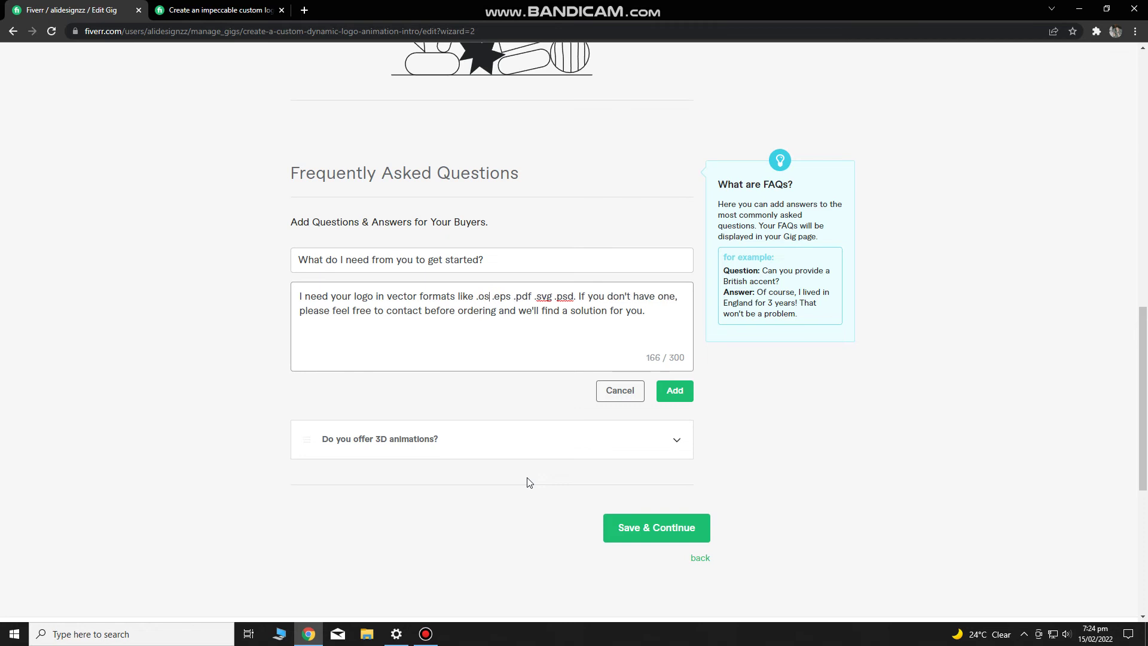
{"action": "type", "text": "d"}
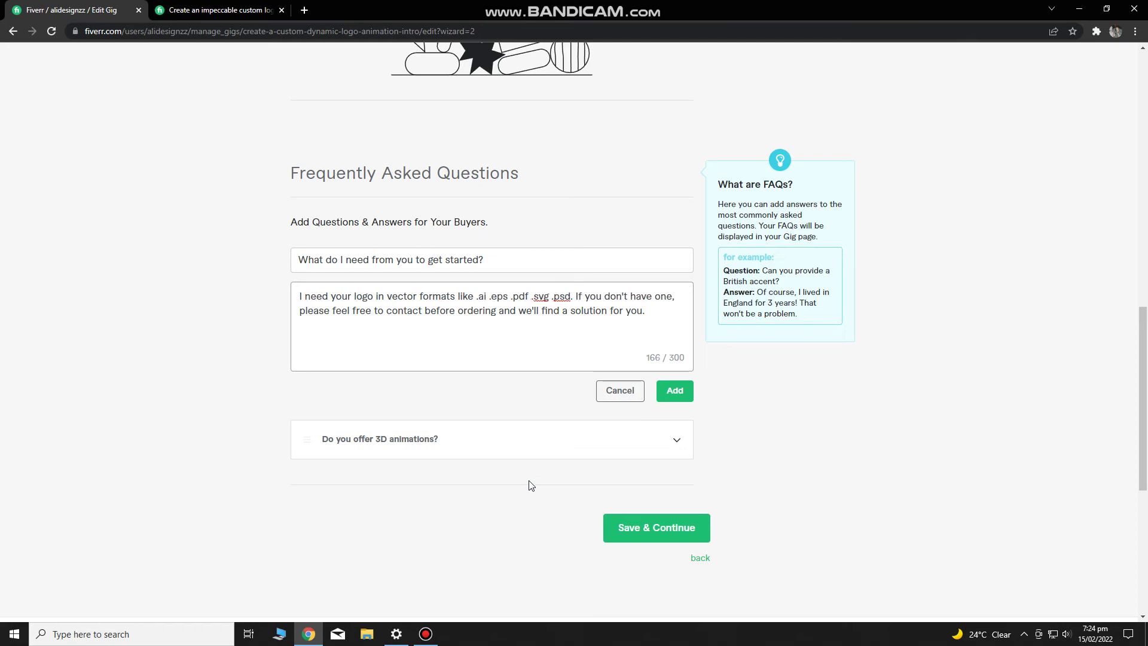
- Add the completed "What do I need from you to get started?" entry to the gig's FAQ
{"action": "left_click", "coordinate": [494, 483]}
{"action": "left_click", "coordinate": [685, 397]}
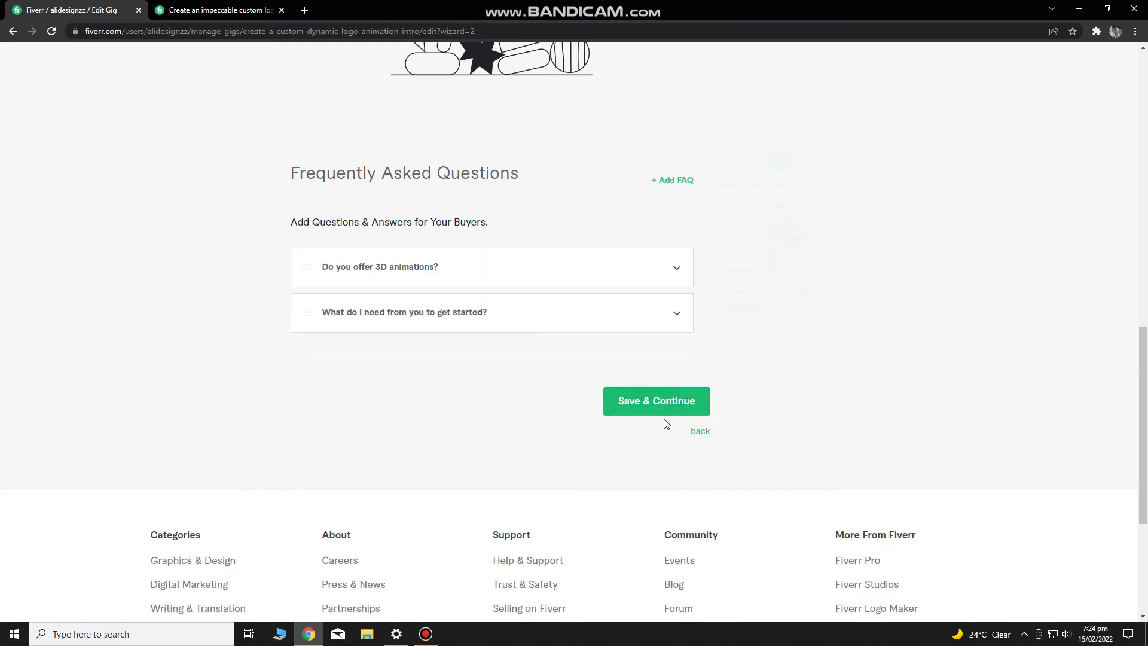